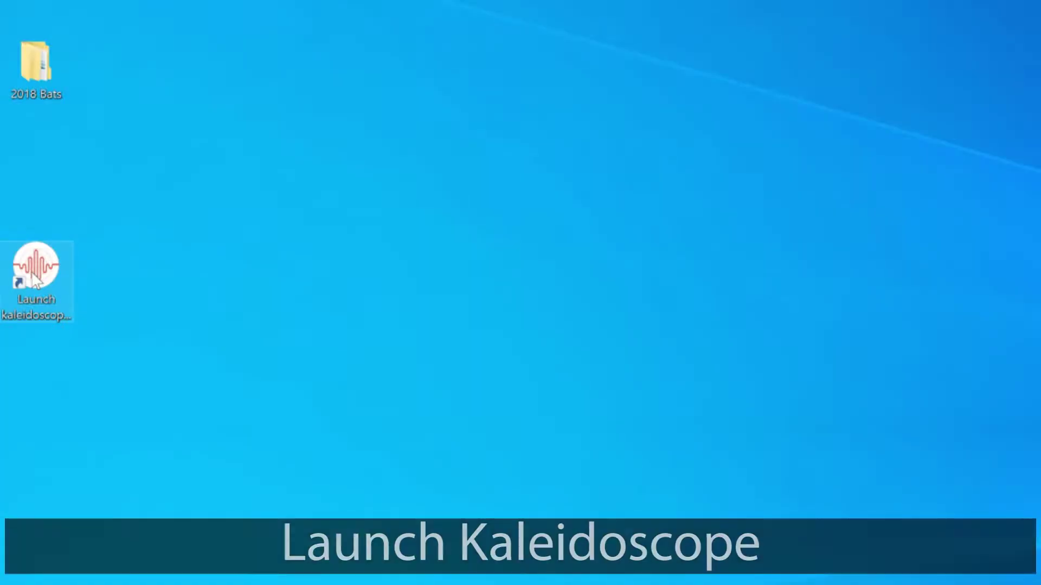
# Launch Kaleidoscope Pro and set its defaults to Bat Analysis Mode.
pyautogui.doubleClick(38, 273)
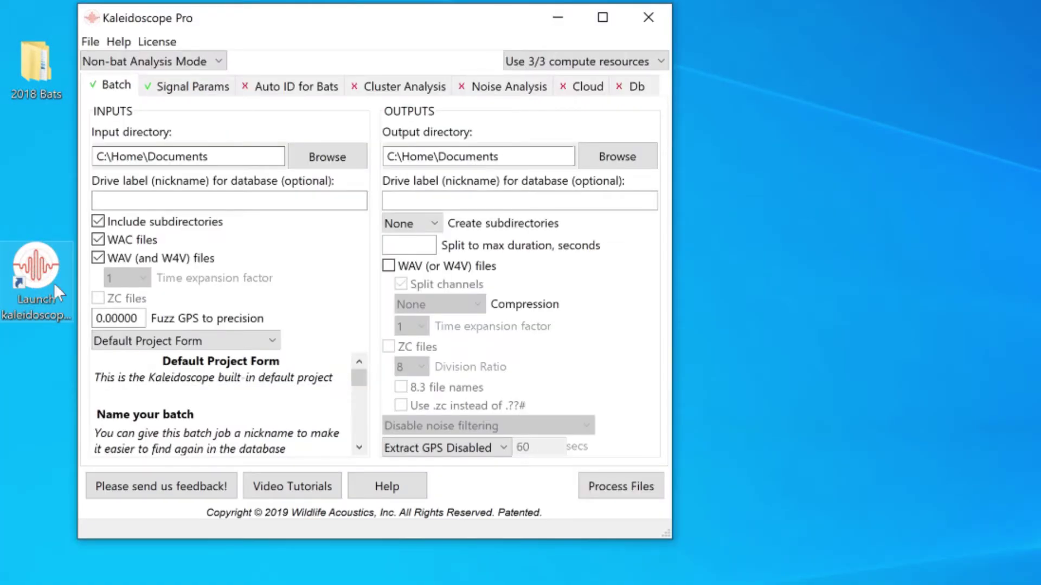
pyautogui.click(90, 43)
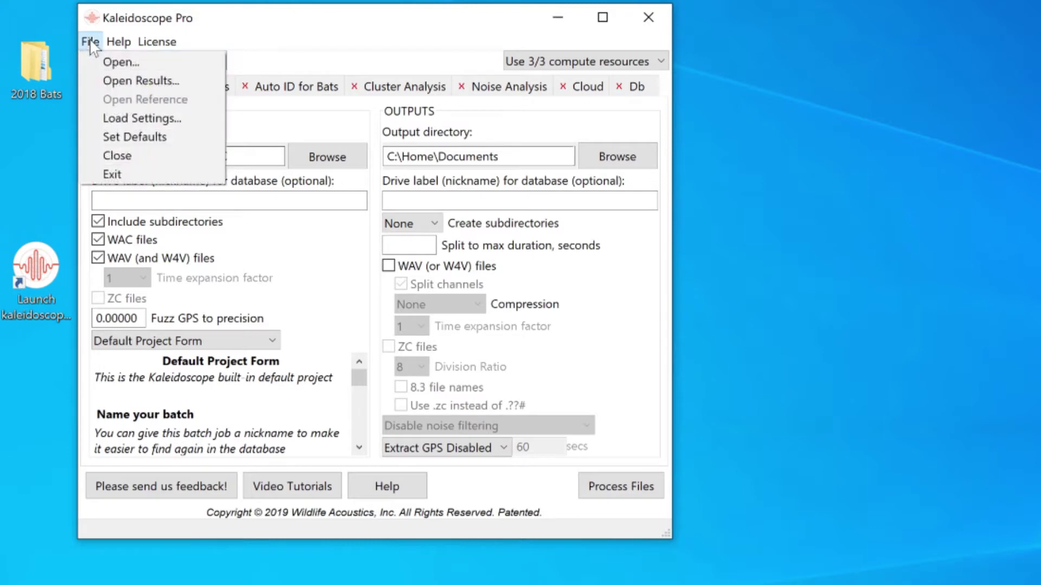
pyautogui.click(139, 137)
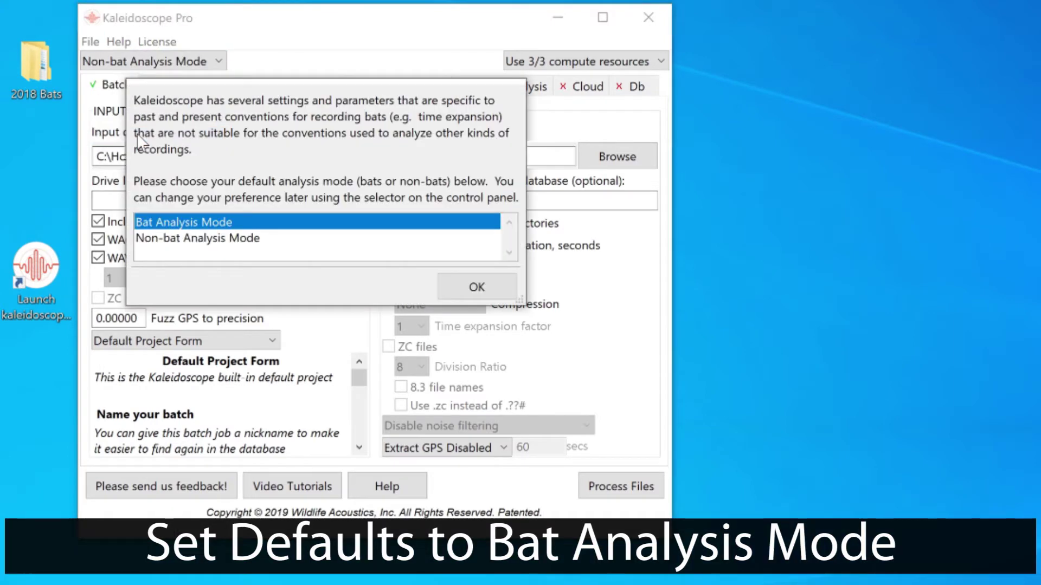
pyautogui.click(465, 289)
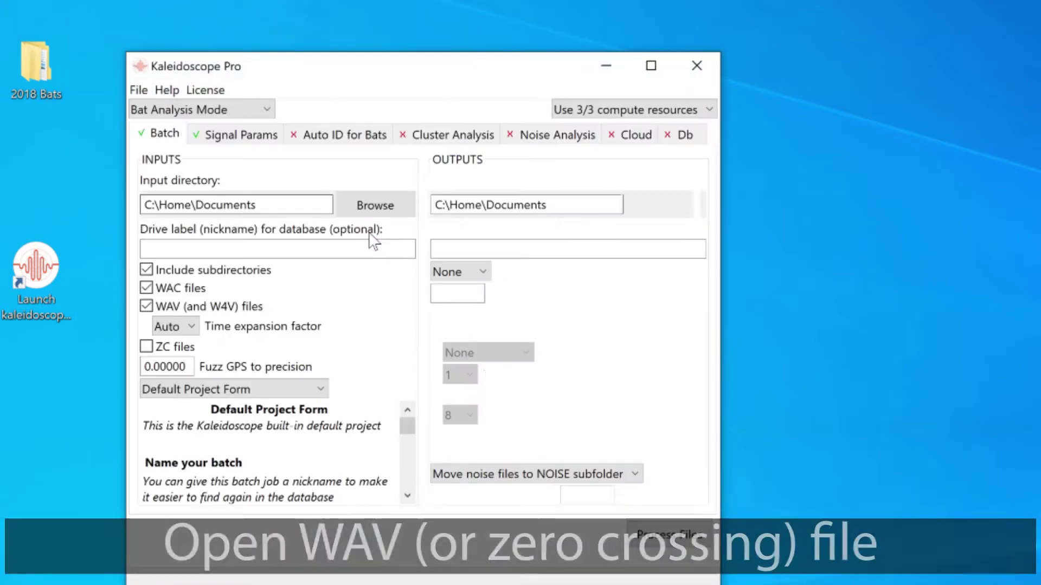
# Open the recording S4U00014_20180326_190511.wav from the Data Set 1 folder inside 2018 Bats on the Desktop.
pyautogui.click(138, 90)
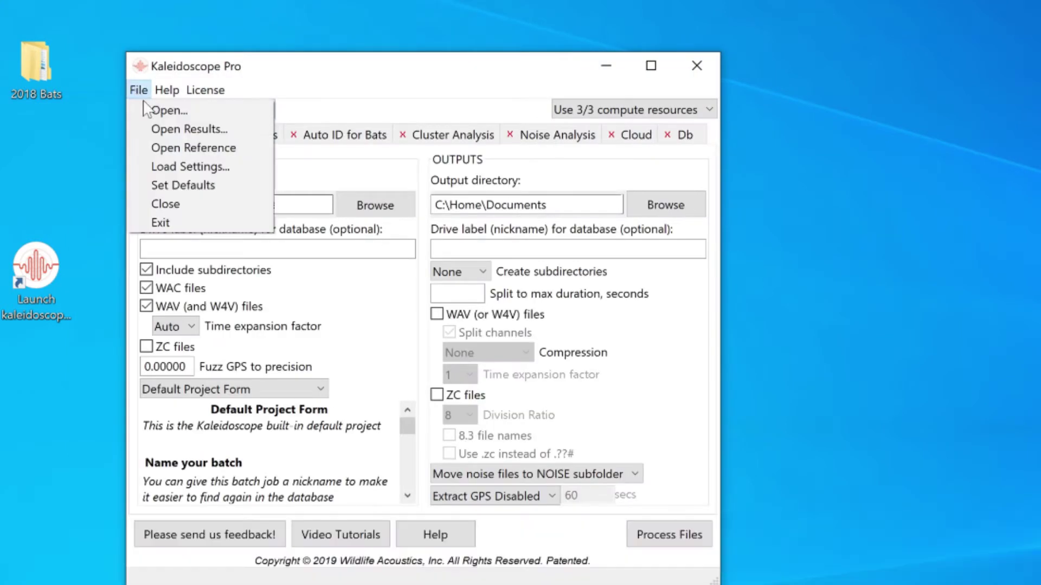
pyautogui.click(151, 112)
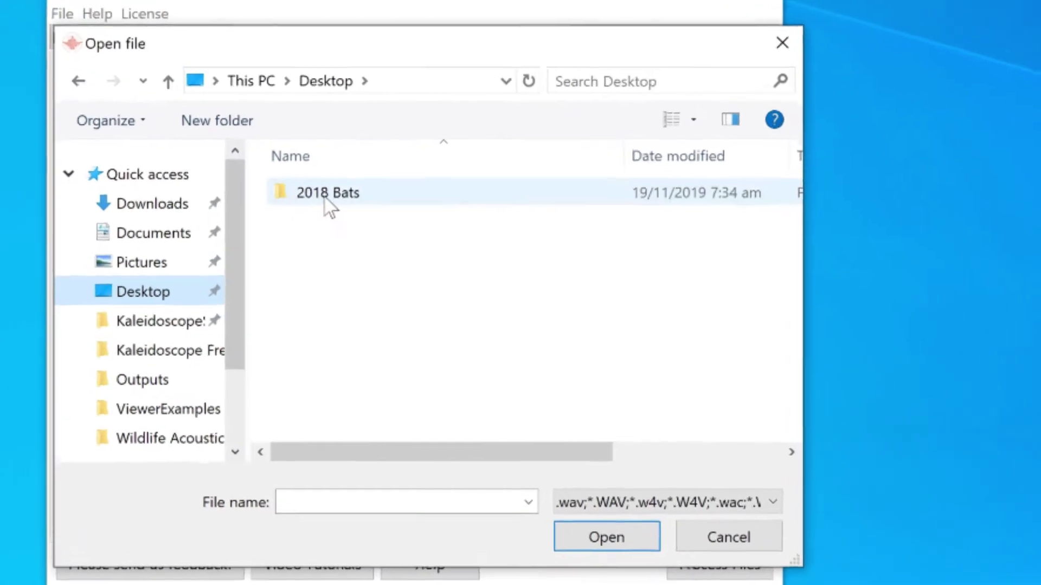
pyautogui.doubleClick(325, 198)
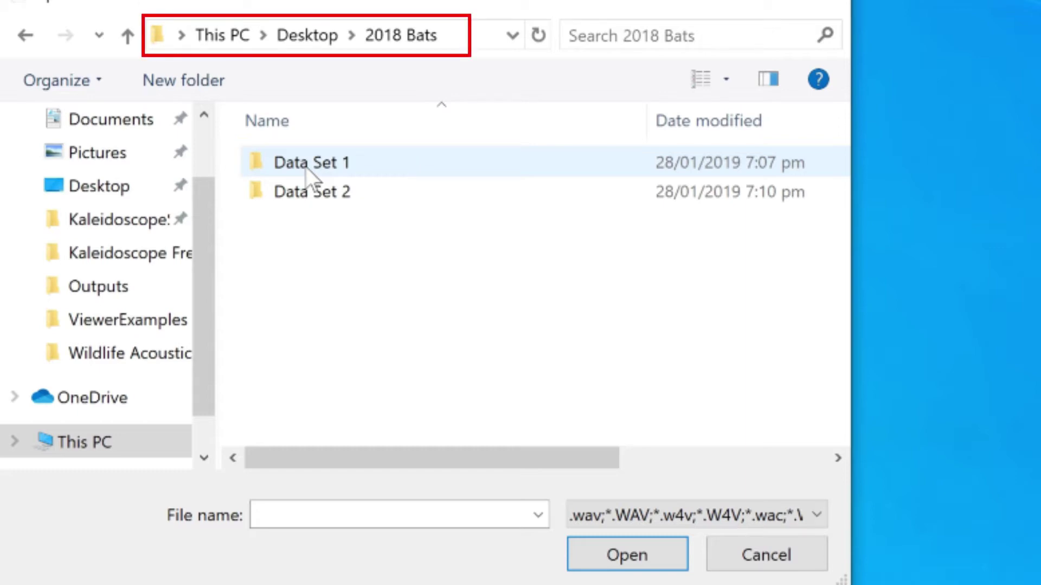
pyautogui.doubleClick(307, 169)
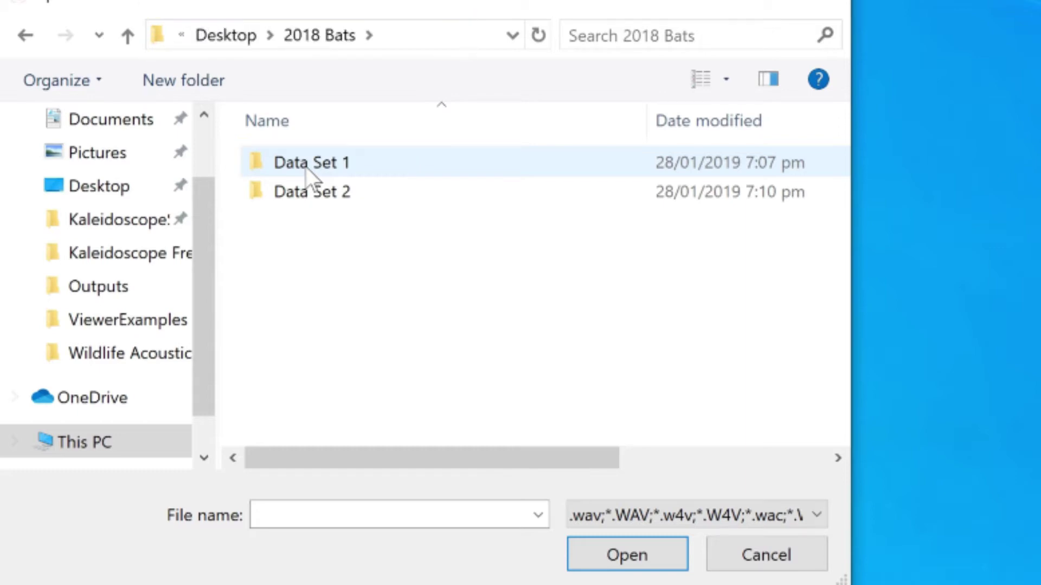
pyautogui.doubleClick(307, 171)
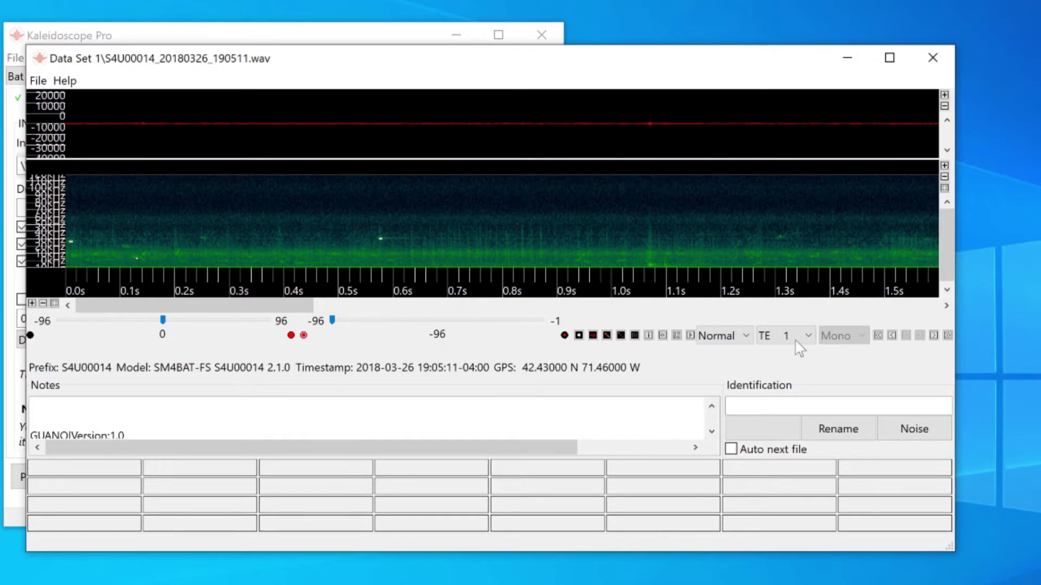
# Page forward through the Data Set 1 recordings one file at a time to examine their spectrograms.
pyautogui.click(933, 336)
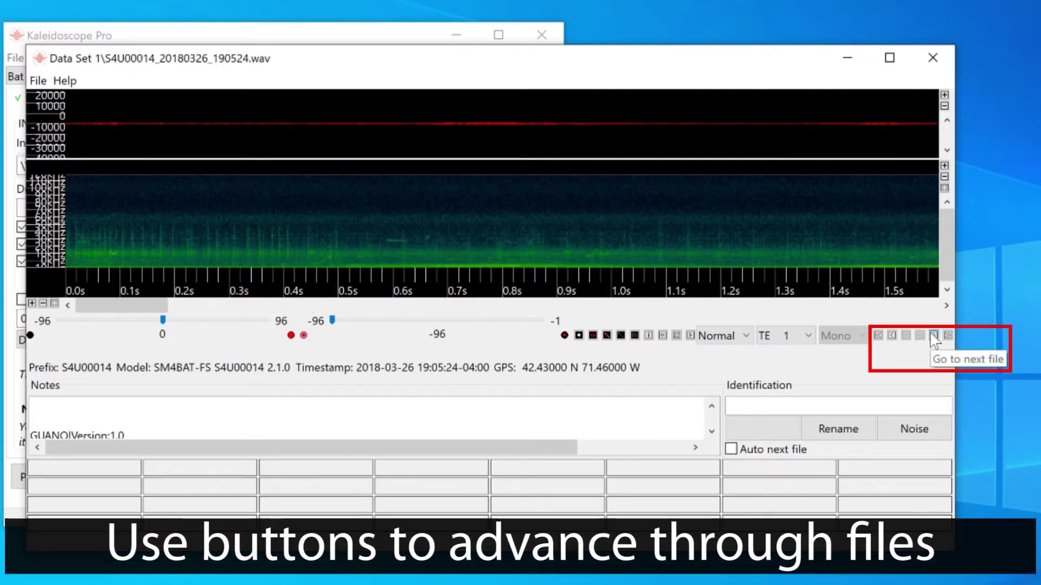
pyautogui.click(933, 336)
pyautogui.click(933, 336)
pyautogui.click(933, 336)
pyautogui.click(933, 336)
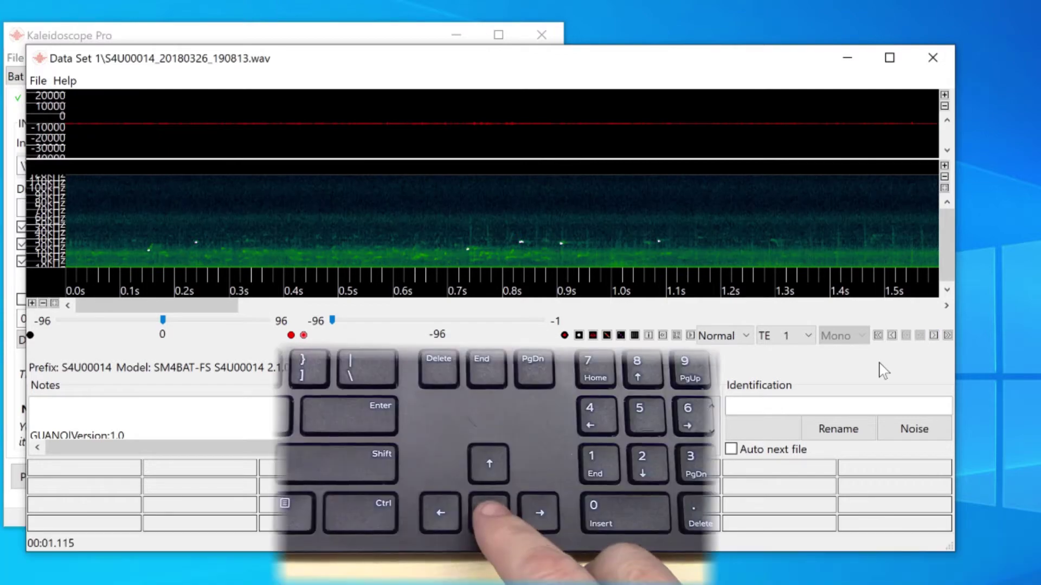
pyautogui.press('Down')
pyautogui.press('Down')
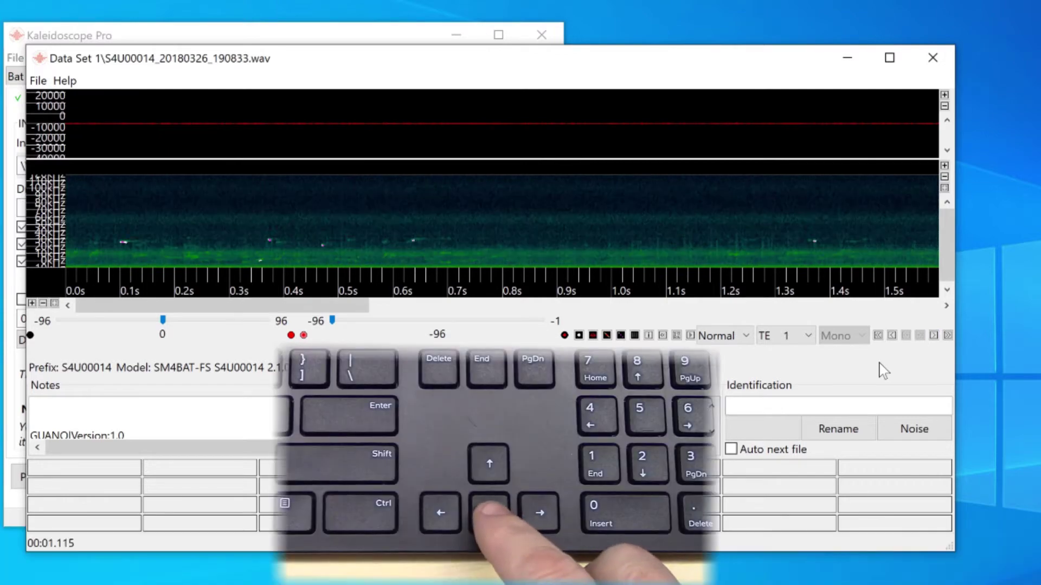
pyautogui.press('Down')
pyautogui.press('Down')
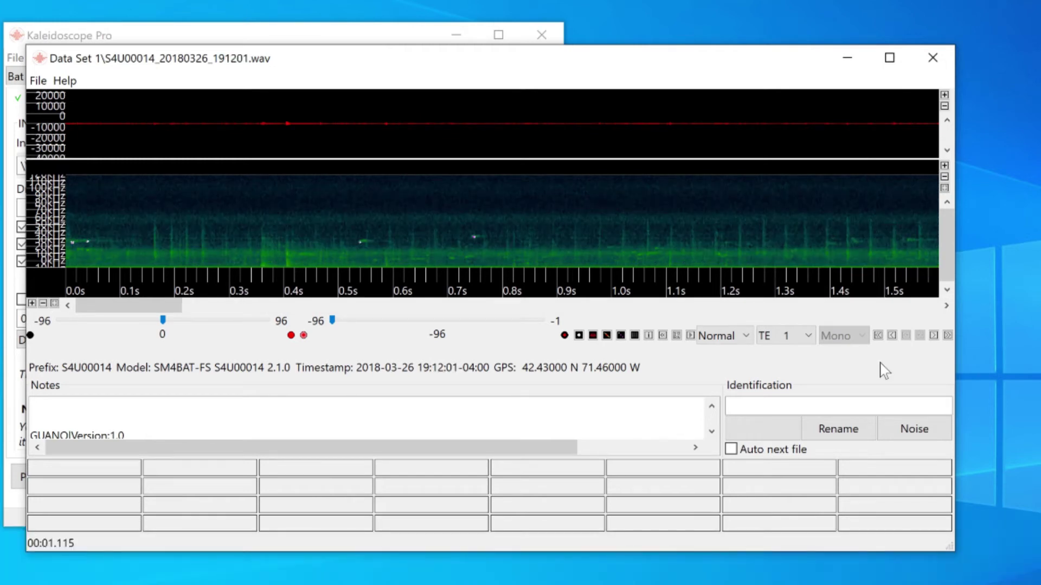
# Jump to the Data Set 2 folder, view its next few recordings and close the viewer window.
pyautogui.click(948, 336)
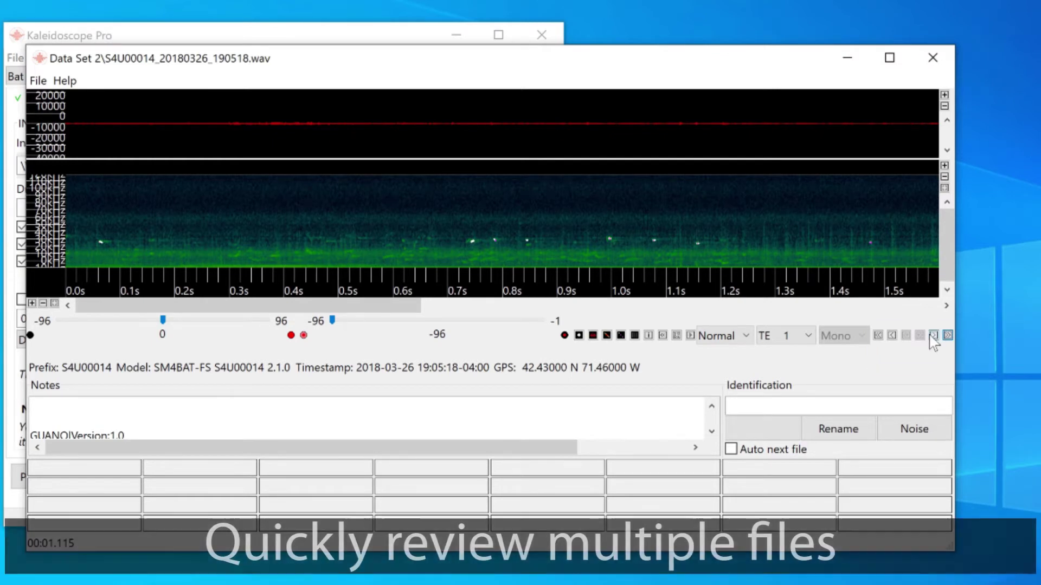
pyautogui.click(933, 336)
pyautogui.click(934, 336)
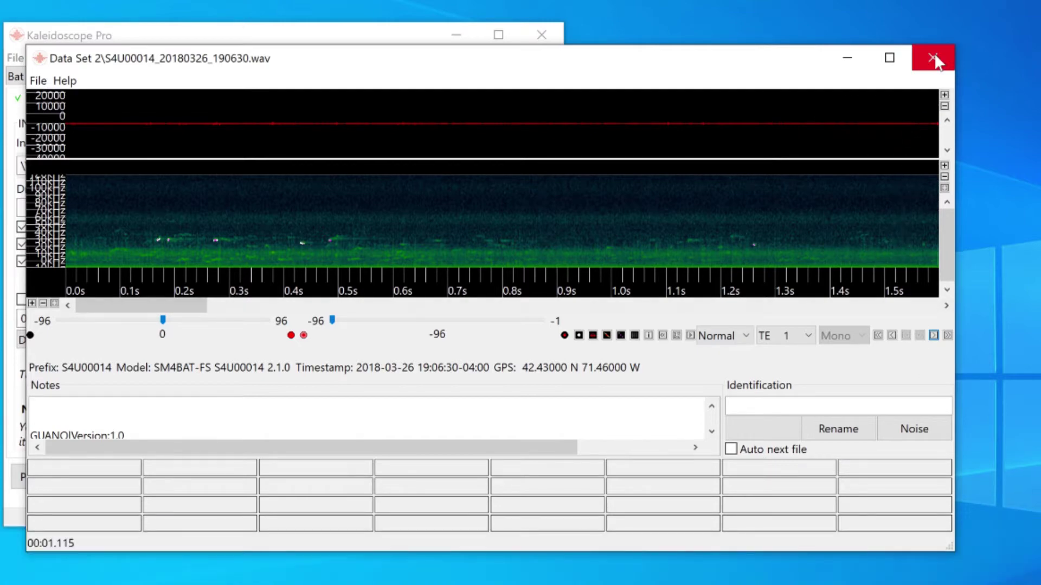
pyautogui.click(933, 57)
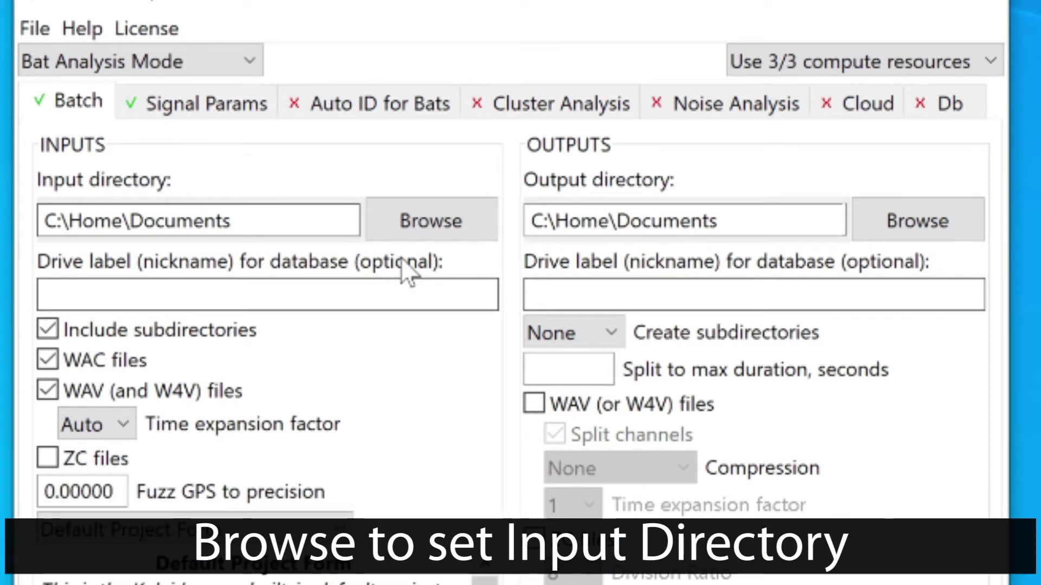
# Set the input directory to Desktop\2018 Bats and the output directory to a new Desktop folder named Outputs.
pyautogui.click(429, 217)
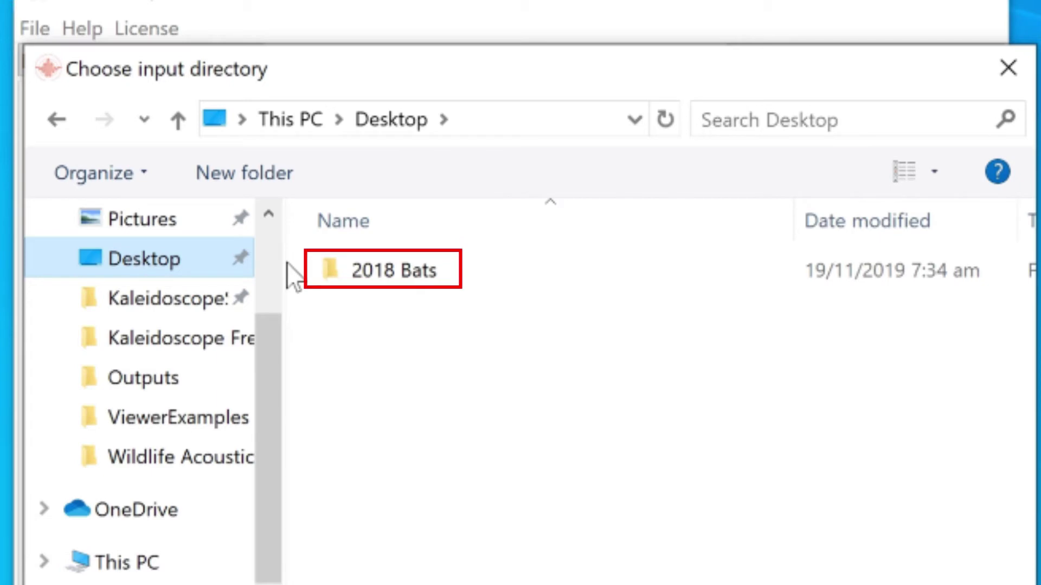
pyautogui.click(383, 272)
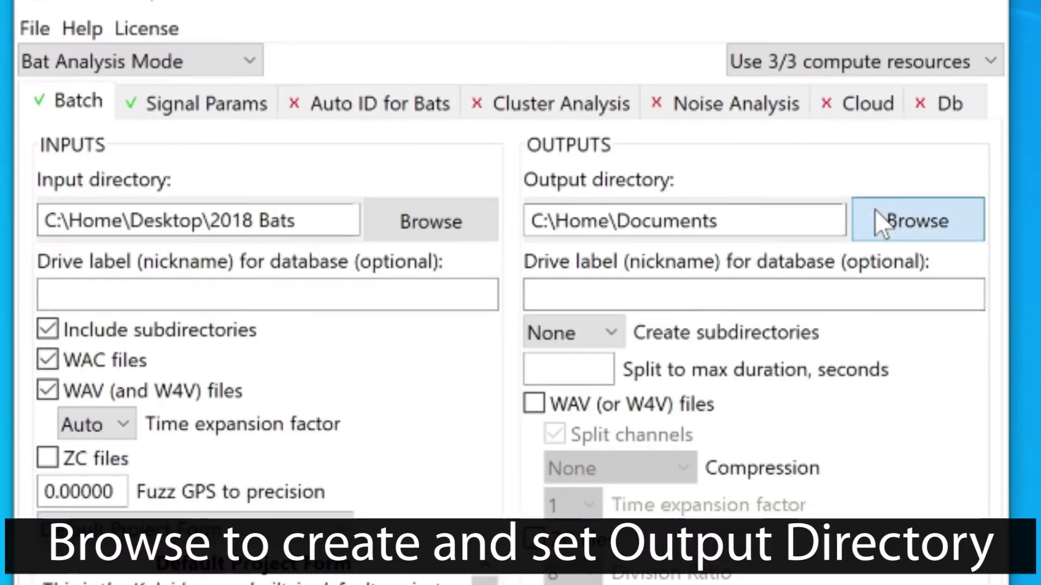
pyautogui.click(875, 214)
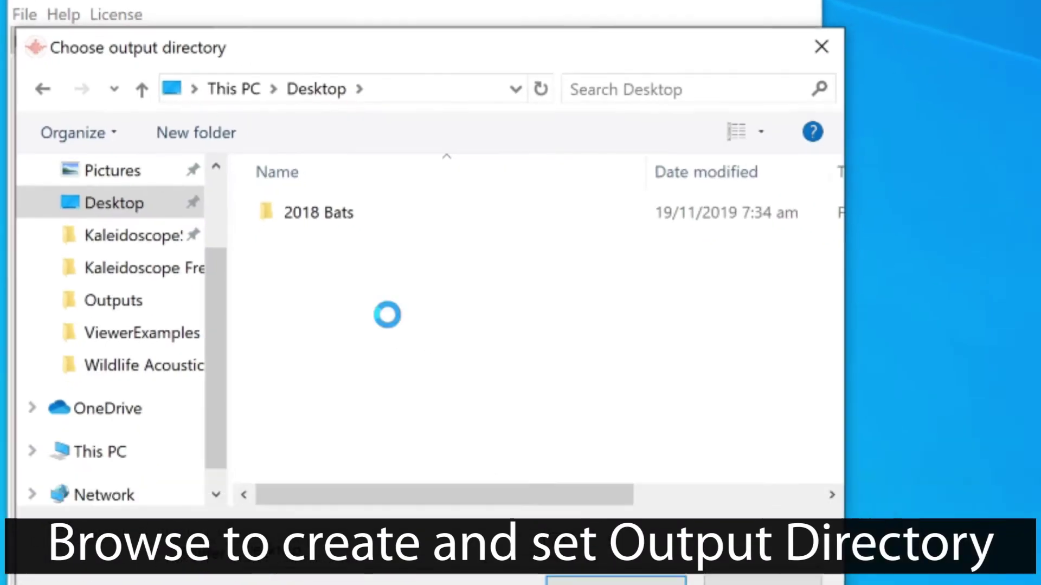
pyautogui.rightClick(387, 316)
pyautogui.moveTo(576, 583)
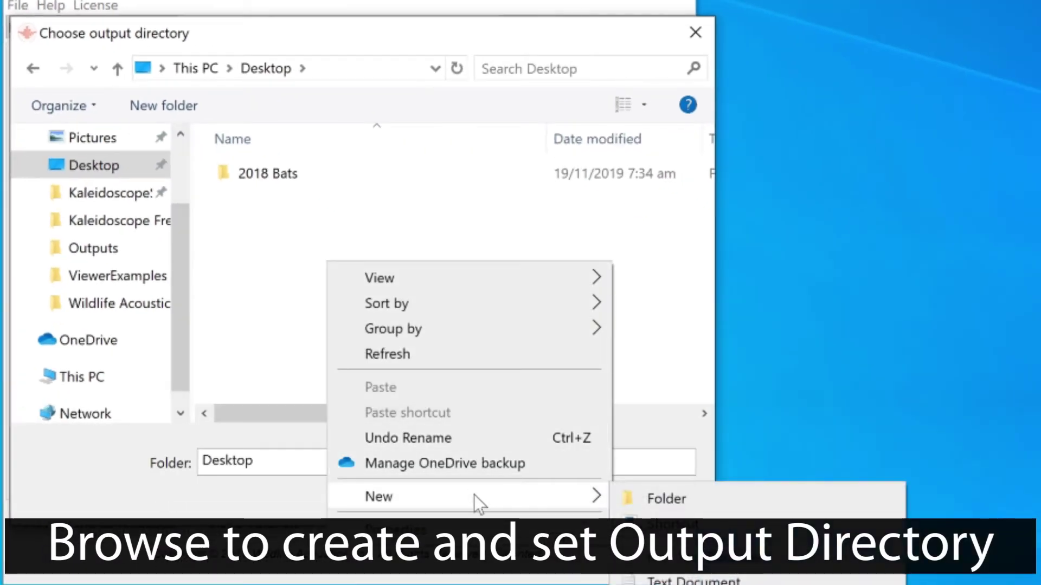
pyautogui.click(675, 494)
pyautogui.write('Out')
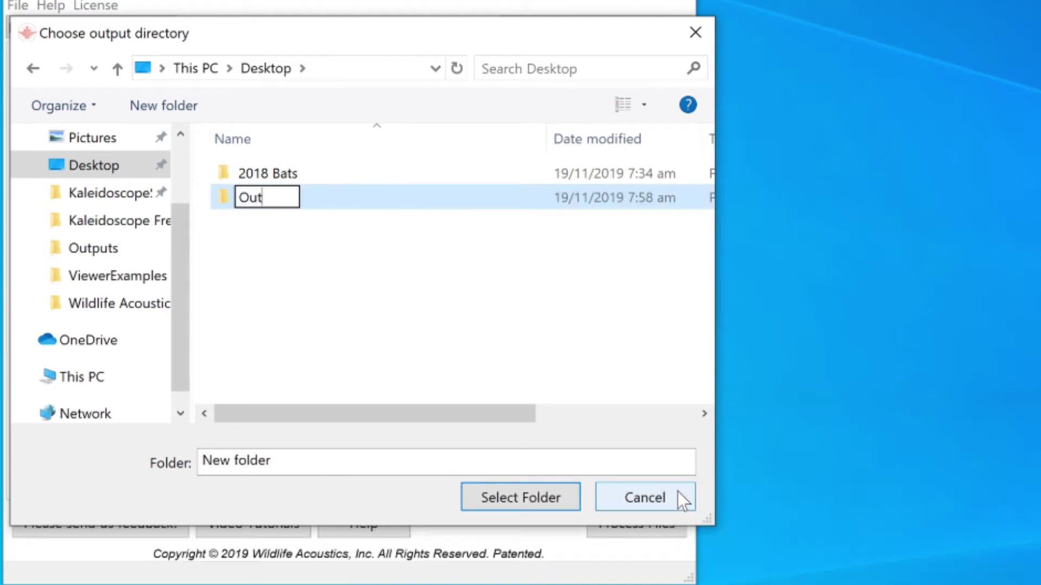
pyautogui.write('puts')
pyautogui.press('Return')
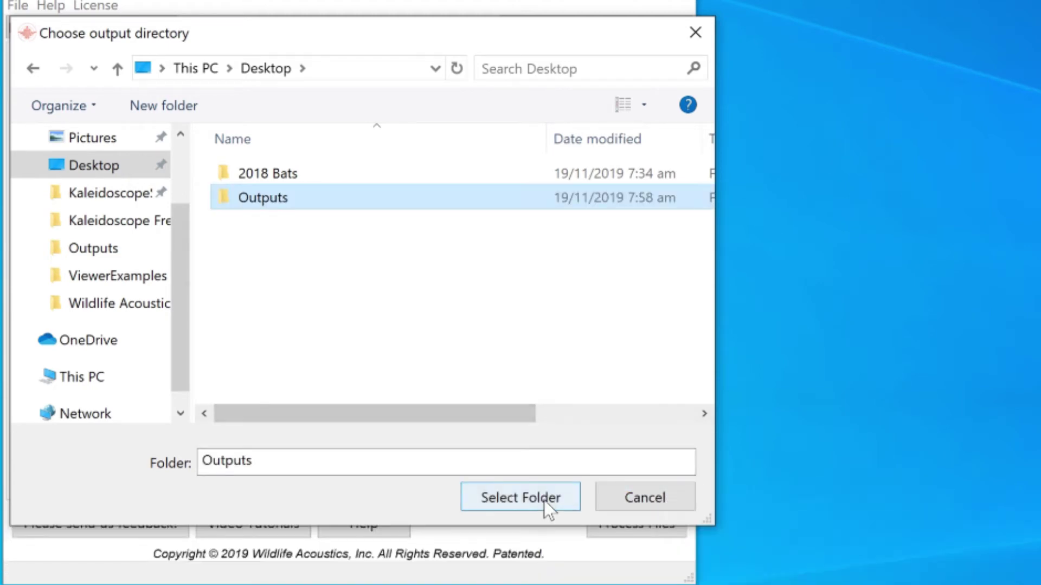
pyautogui.click(544, 500)
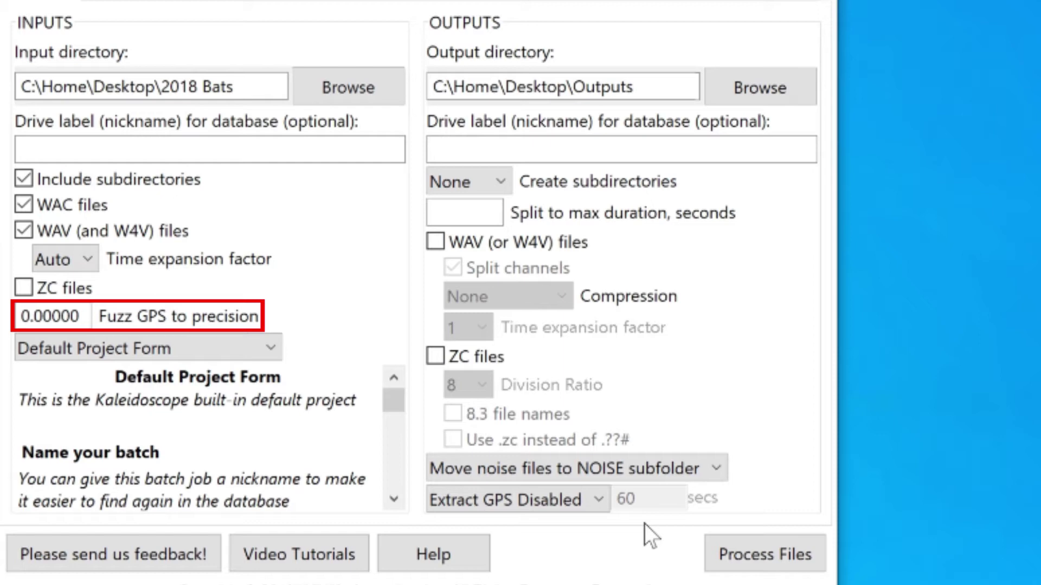
# Enter a note naming whose bats were recorded in the Notes section of the Default Project Form.
pyautogui.click(394, 499)
pyautogui.click(394, 499)
pyautogui.click(393, 499)
pyautogui.click(394, 499)
pyautogui.click(393, 499)
pyautogui.click(393, 498)
pyautogui.click(393, 499)
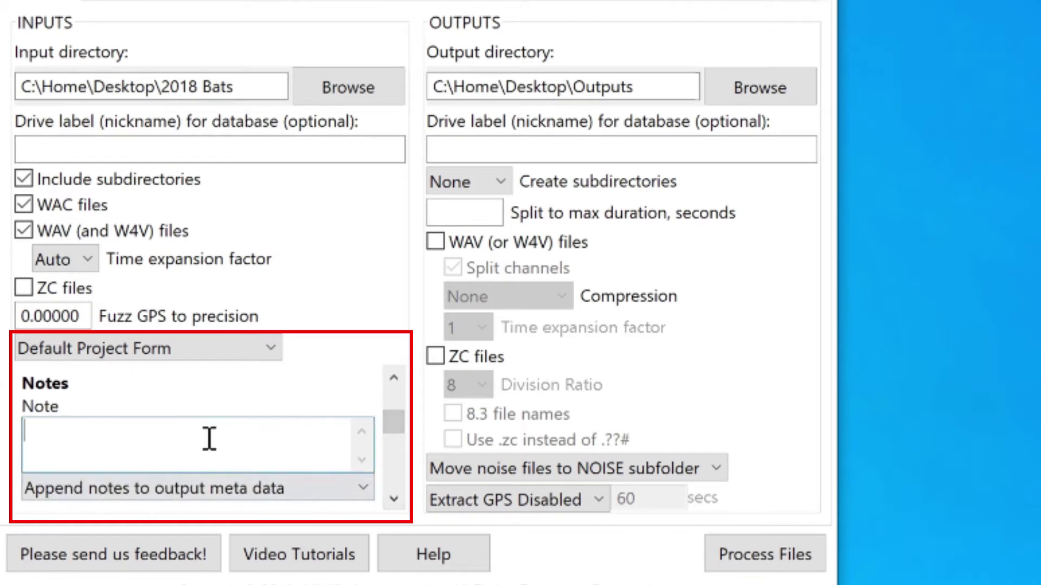
pyautogui.click(210, 439)
pyautogui.write('Dave')
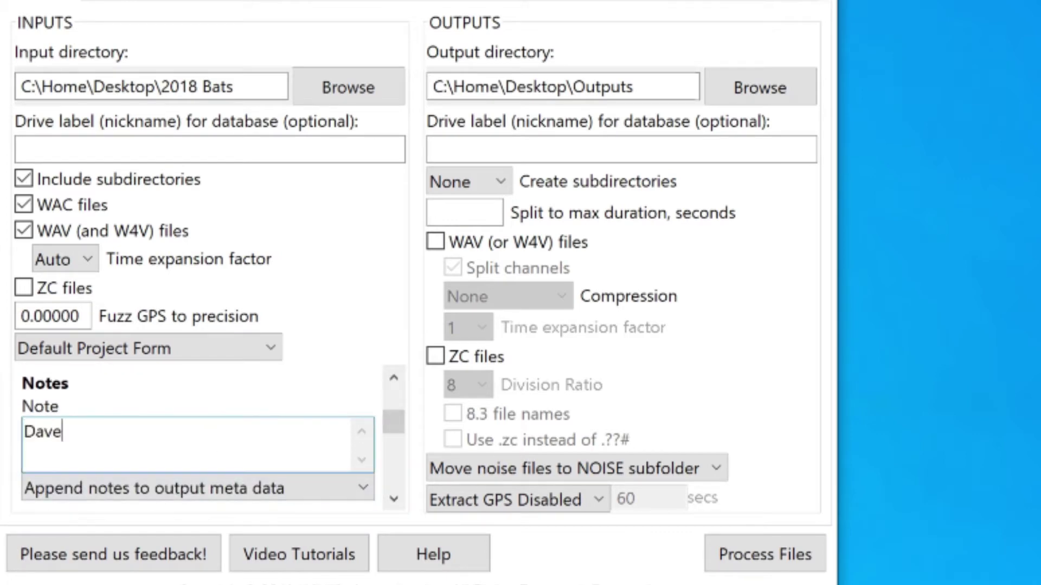
pyautogui.write("'s Bats")
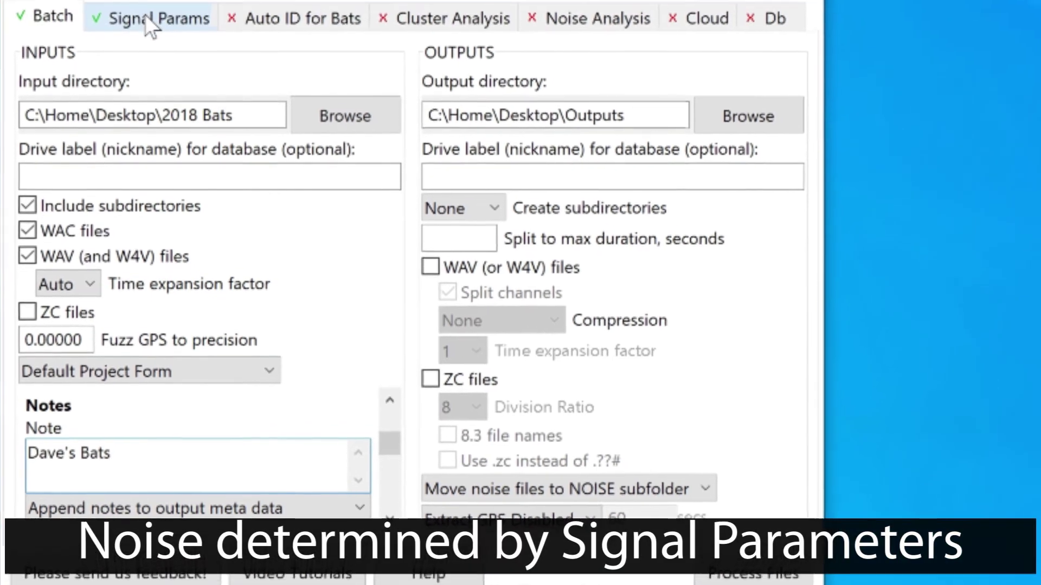
# Review the signal detection parameters and the batch output options, including GPS extraction, without changing the GPS setting.
pyautogui.click(145, 16)
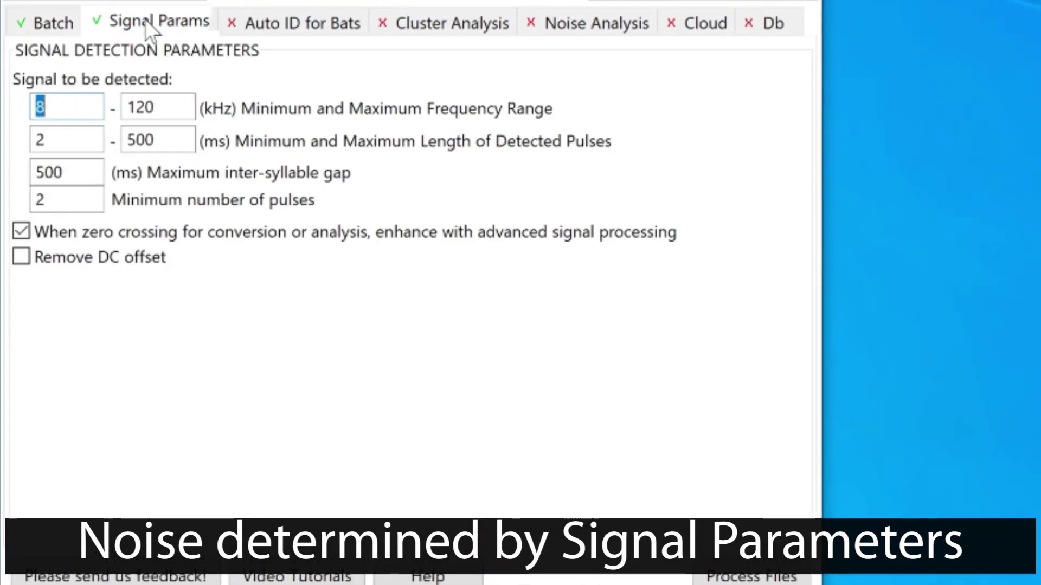
pyautogui.click(51, 18)
pyautogui.click(678, 470)
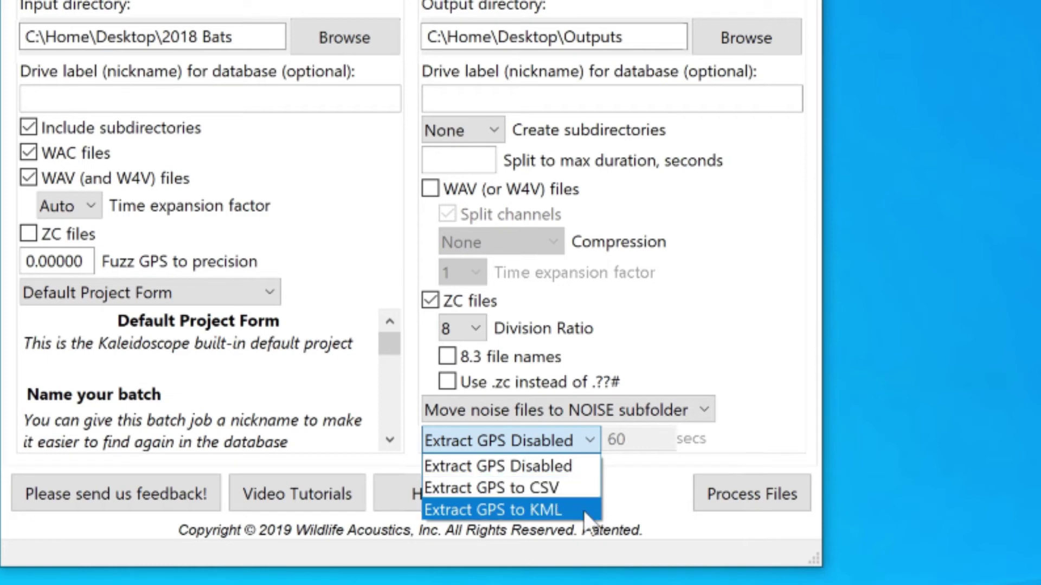
pyautogui.press('Escape')
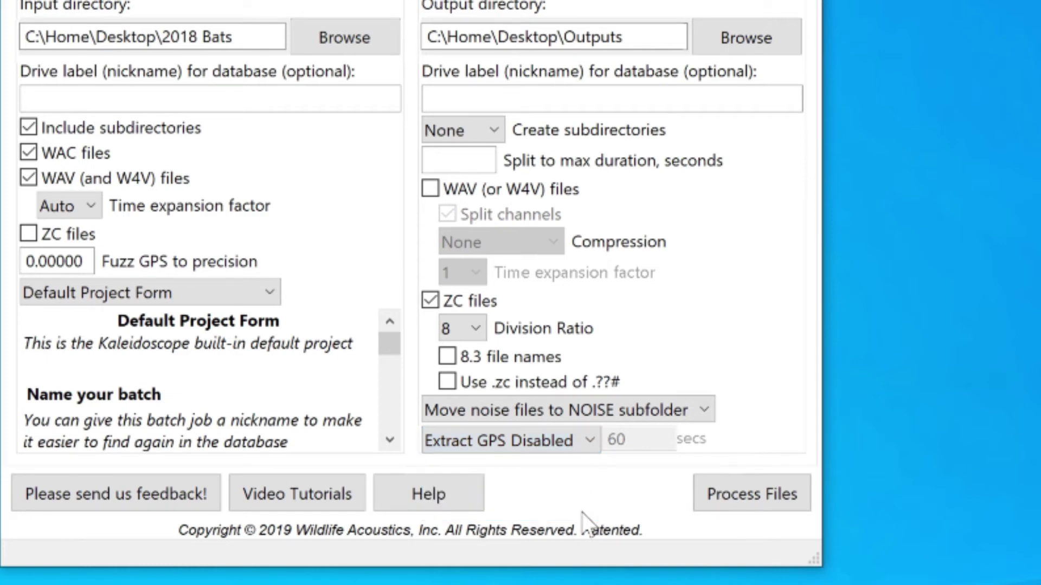
# Process the batch files and open the Outputs folder on the desktop.
pyautogui.click(711, 494)
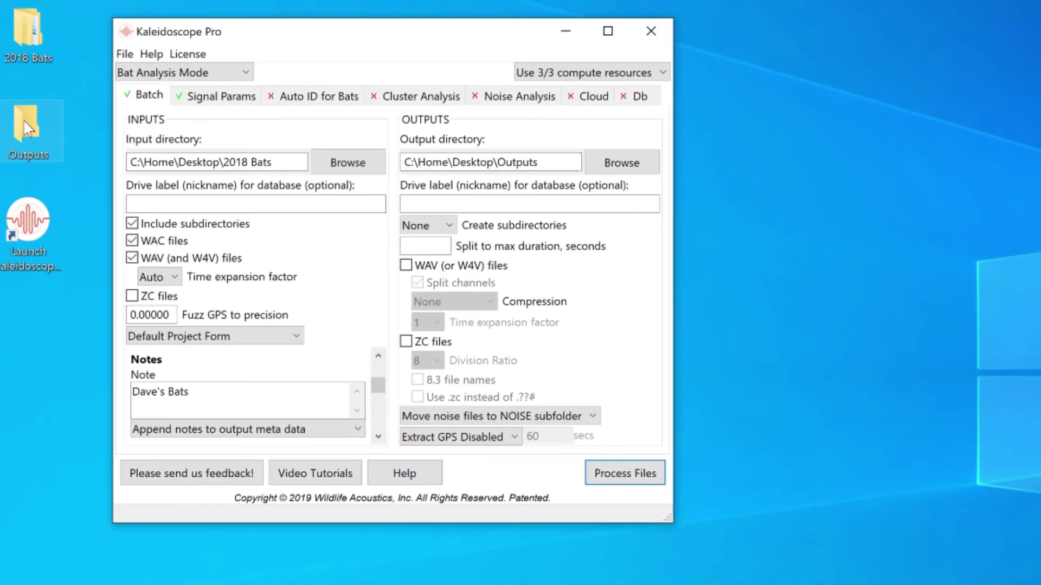
pyautogui.doubleClick(23, 119)
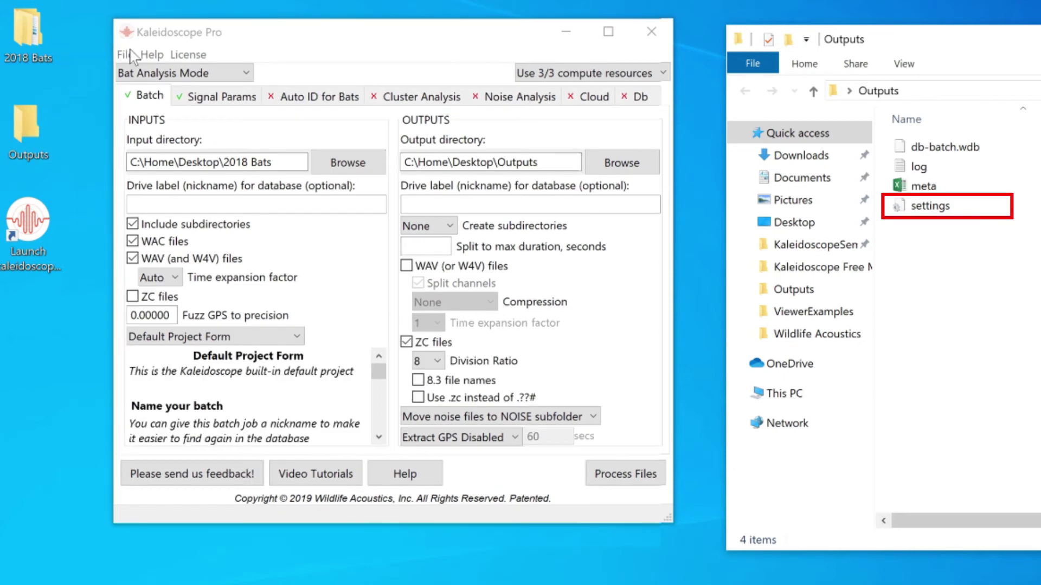
pyautogui.click(129, 54)
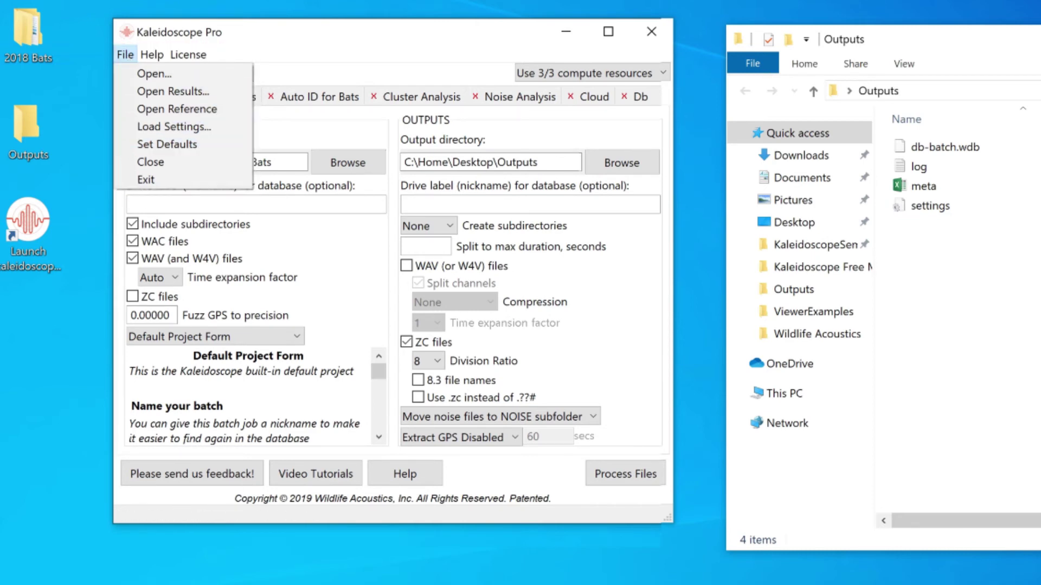
pyautogui.click(122, 128)
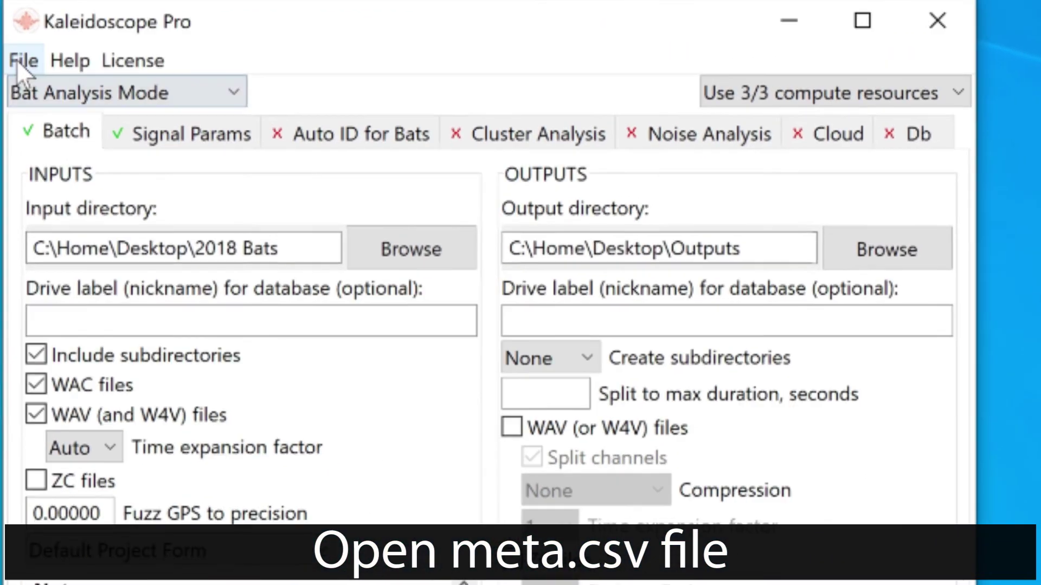
# Open the meta results file from the Outputs folder and reposition the viewer and Results windows so the table is readable.
pyautogui.click(16, 60)
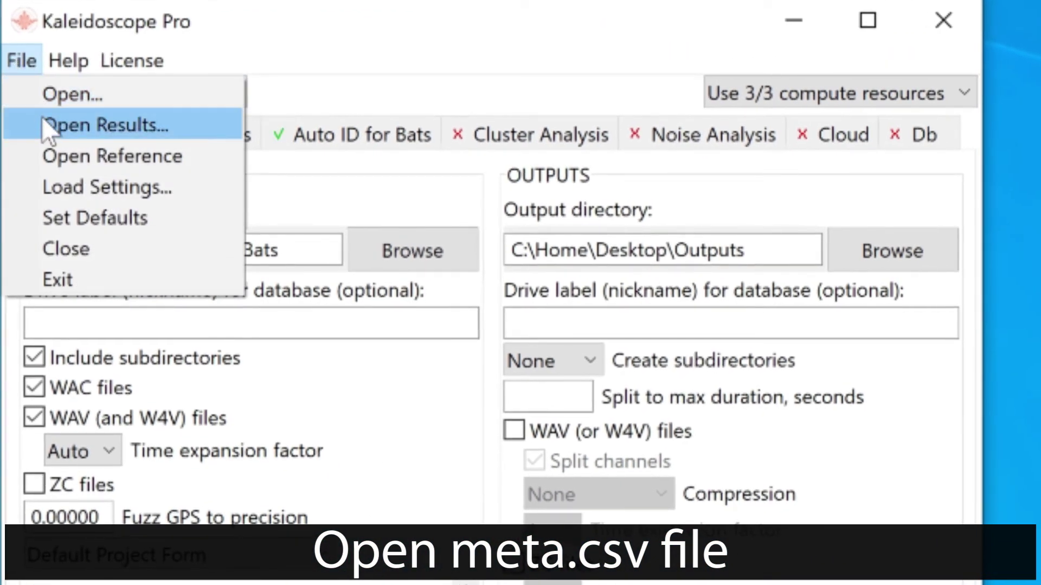
pyautogui.click(45, 125)
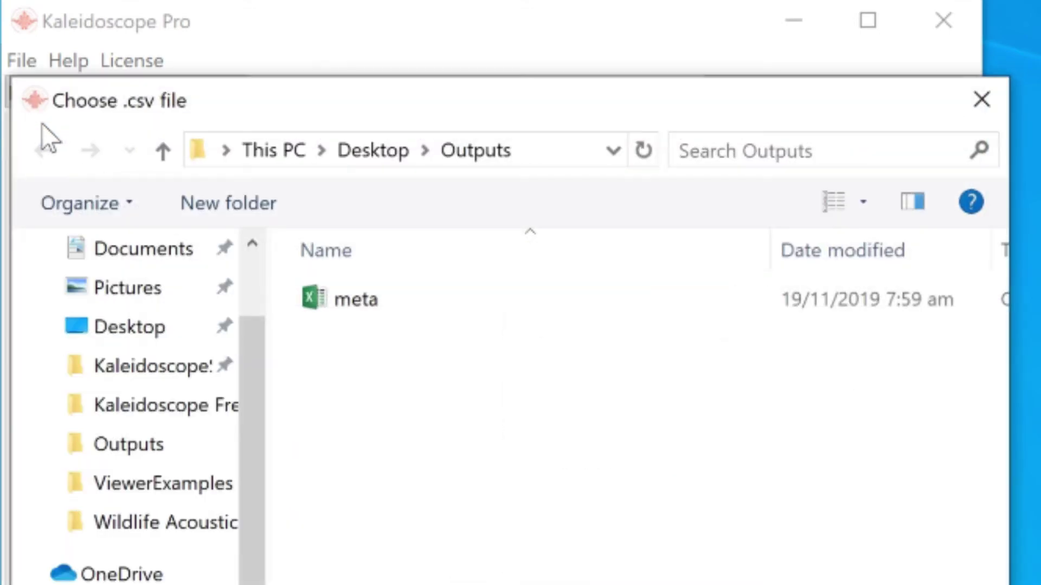
pyautogui.doubleClick(387, 305)
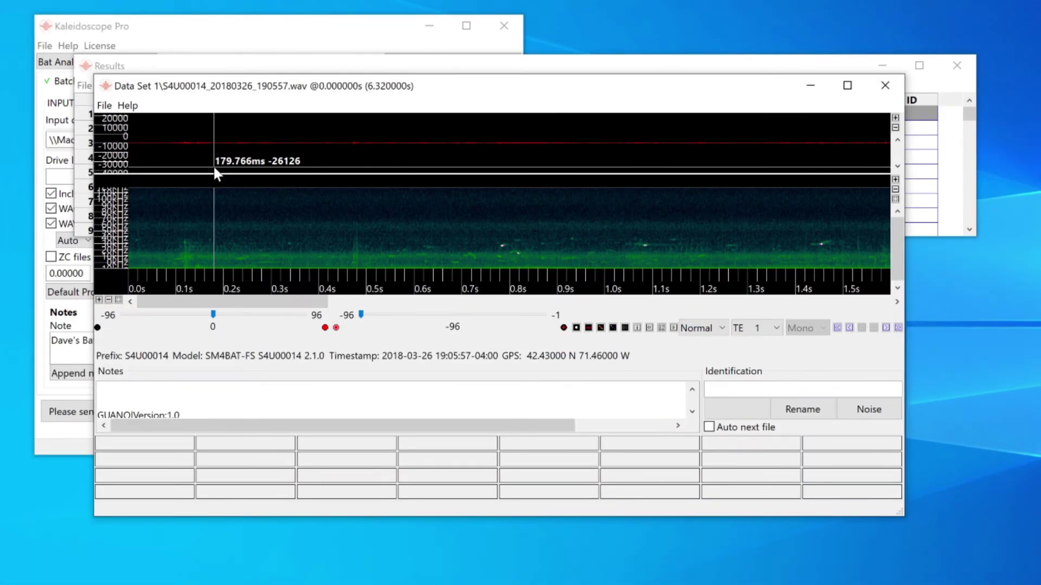
pyautogui.moveTo(244, 89); pyautogui.dragTo(161, 114)
pyautogui.moveTo(300, 78); pyautogui.dragTo(378, 51)
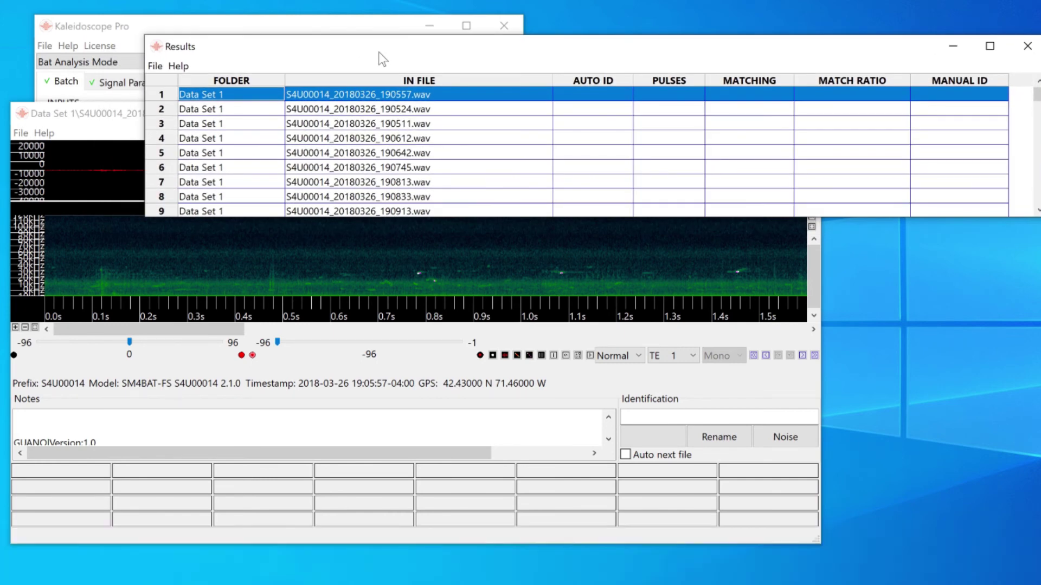
# Show the NOTES column in the Results table and move the window so that column is in view.
pyautogui.click(155, 66)
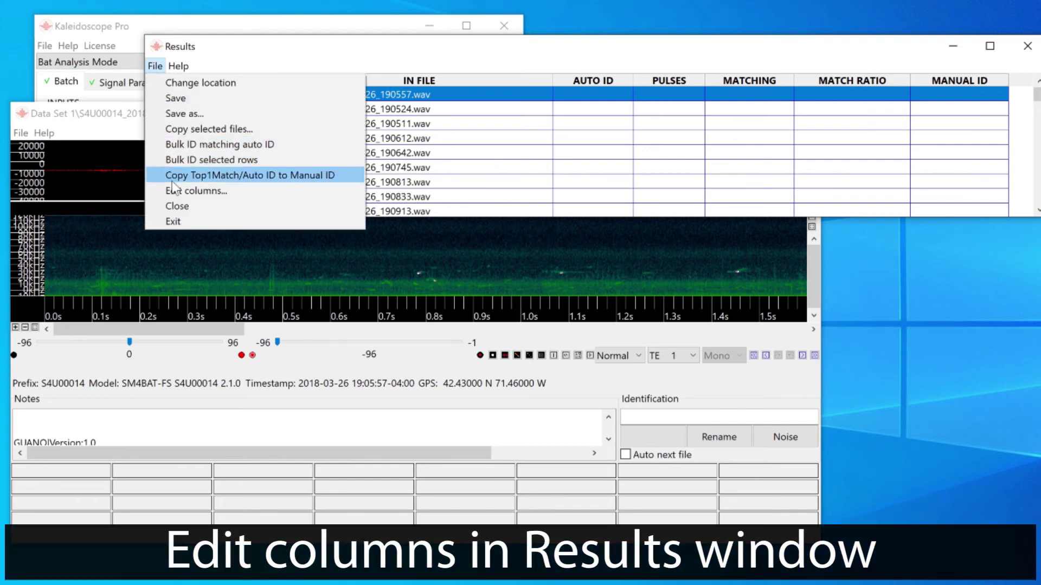
pyautogui.click(174, 190)
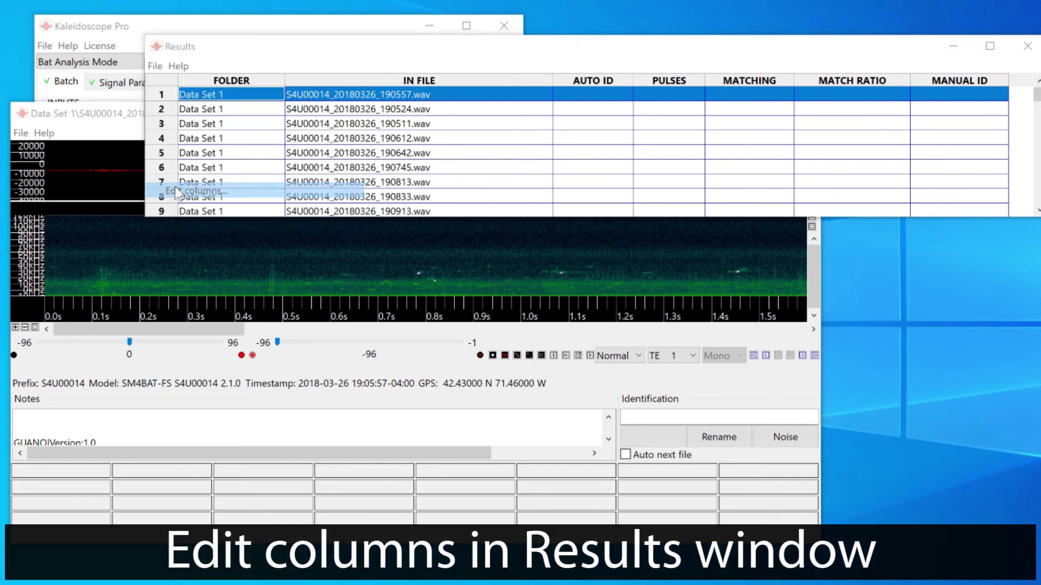
pyautogui.hscroll(2, 304, 217)
pyautogui.scroll(-5, 303, 217)
pyautogui.click(308, 237)
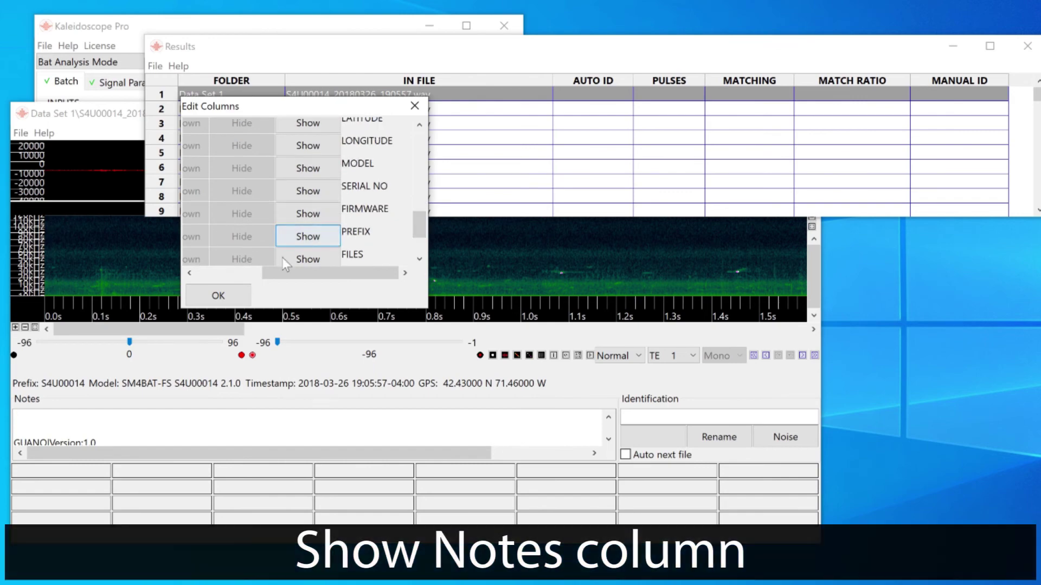
pyautogui.click(218, 296)
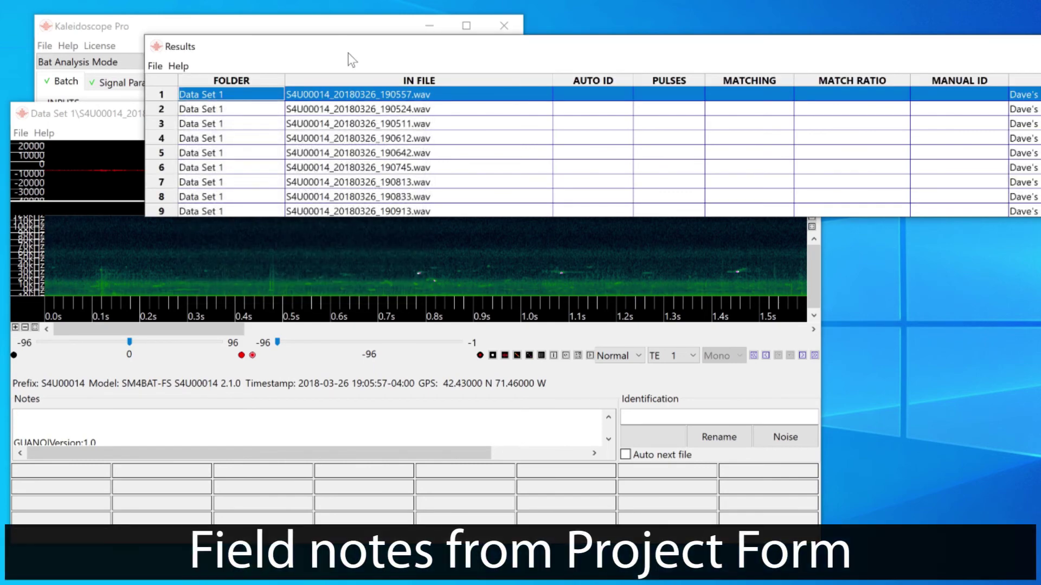
pyautogui.moveTo(349, 47); pyautogui.dragTo(252, 17)
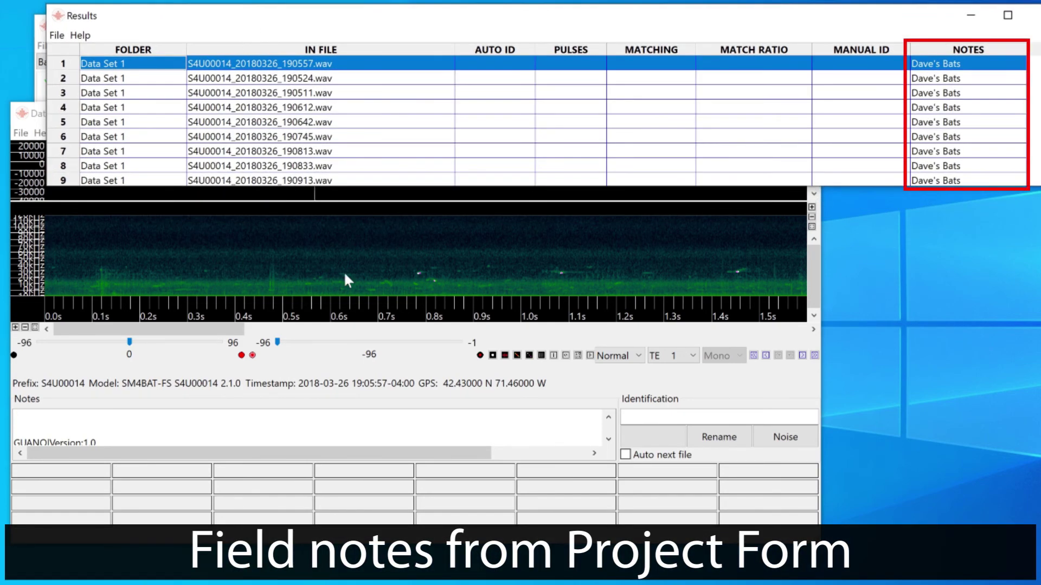
# Step forward through the recordings in the viewer to S4U00014_20180326_190642.wav and back to the first file.
pyautogui.click(636, 377)
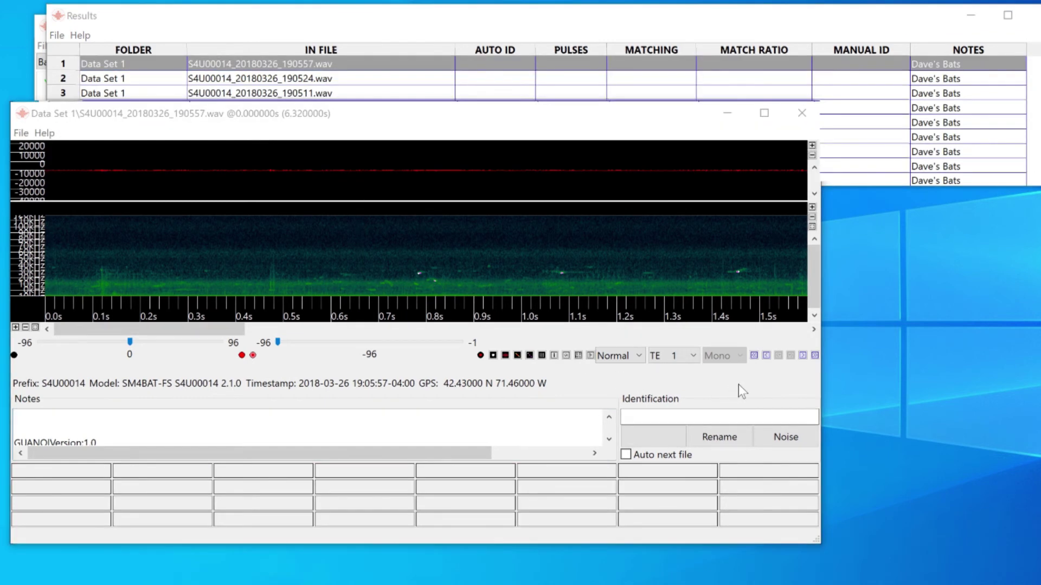
pyautogui.click(803, 356)
pyautogui.click(802, 356)
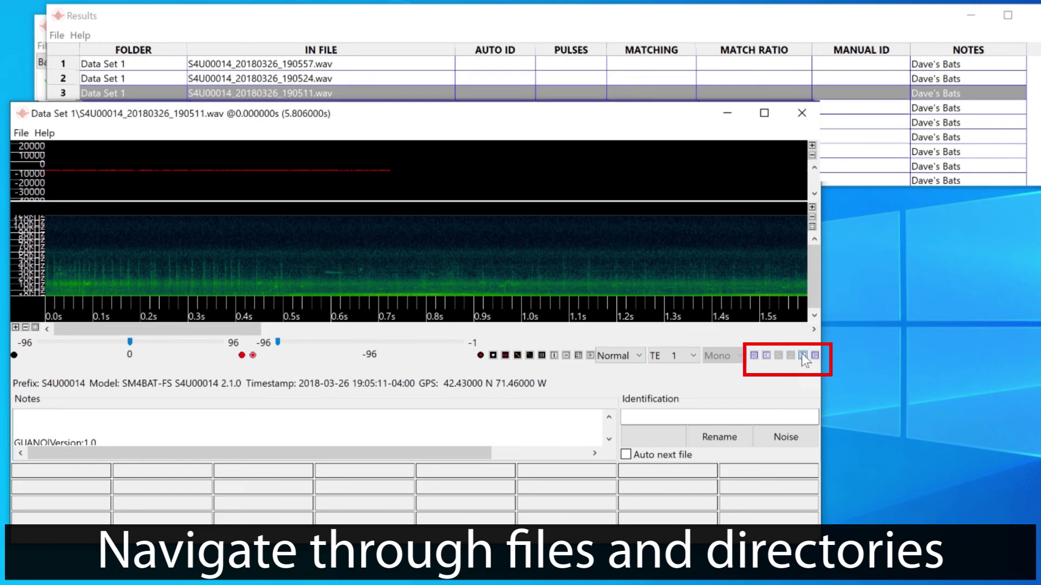
pyautogui.click(802, 356)
pyautogui.click(803, 355)
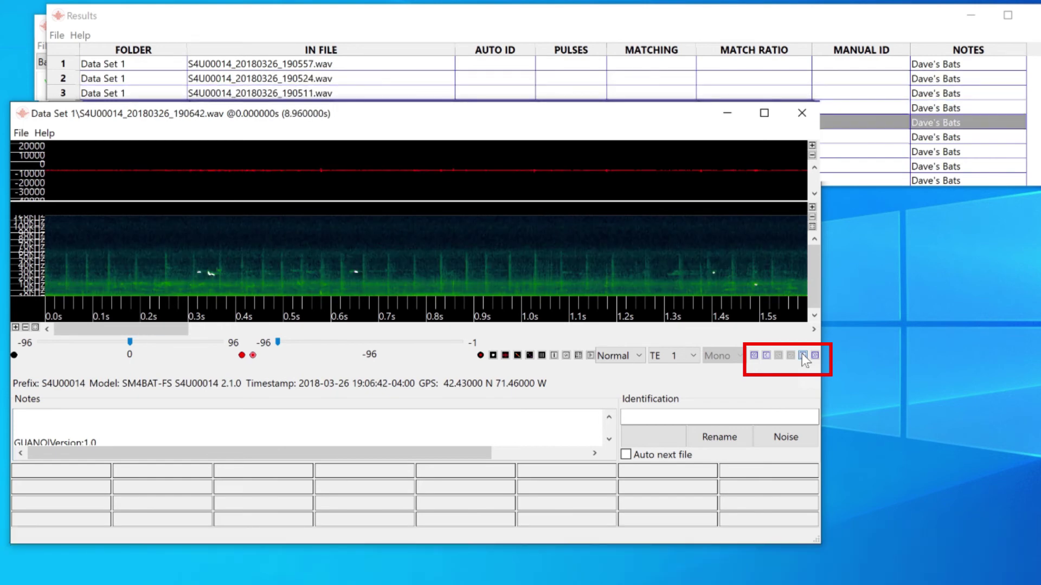
pyautogui.click(766, 355)
pyautogui.click(765, 355)
pyautogui.click(765, 355)
pyautogui.click(766, 355)
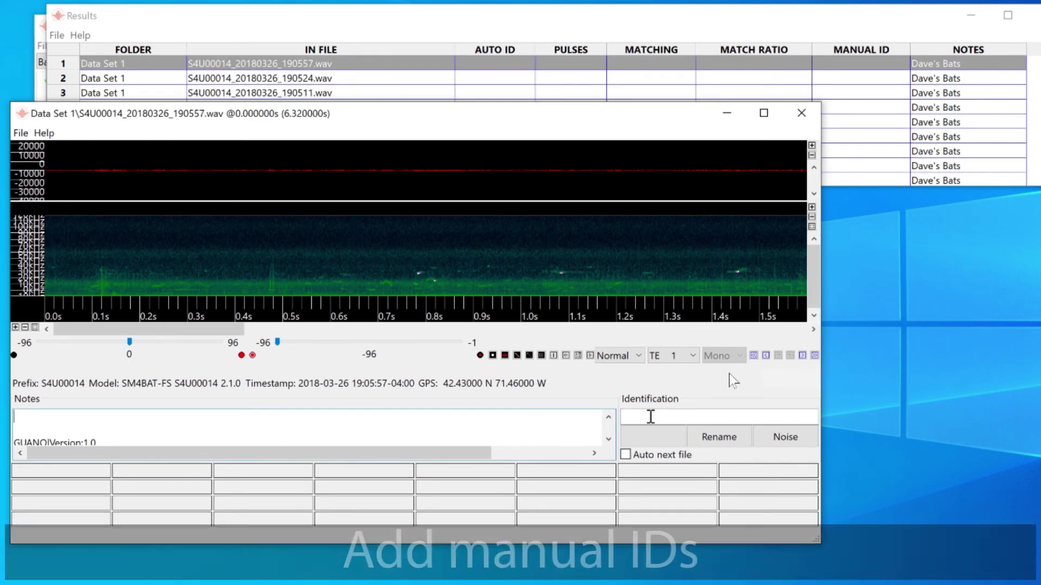
# Enter Big Bat as the manual identification of the first recording and clear it again.
pyautogui.click(650, 417)
pyautogui.write('Big Bat')
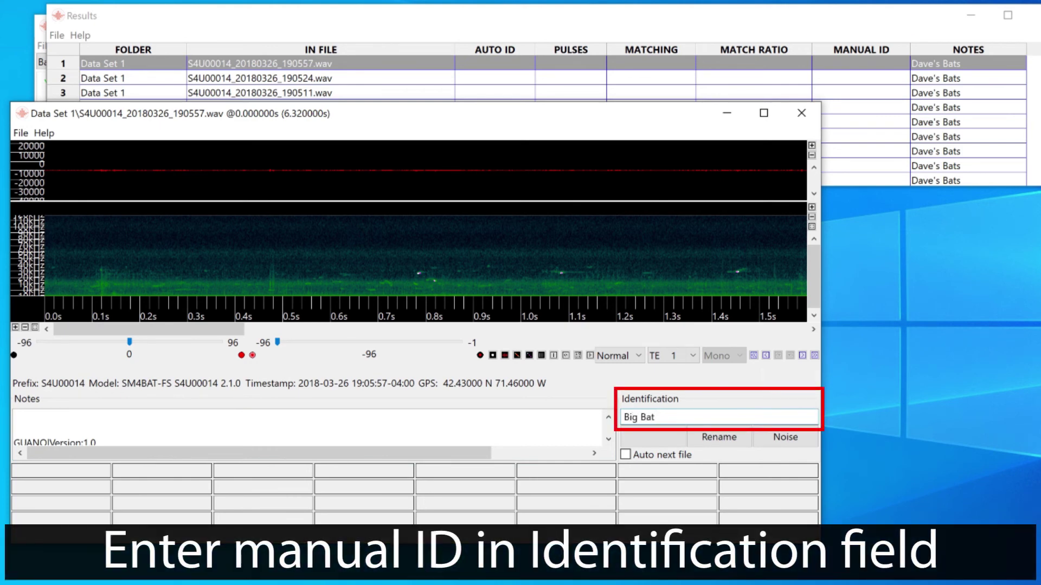
pyautogui.press('Return')
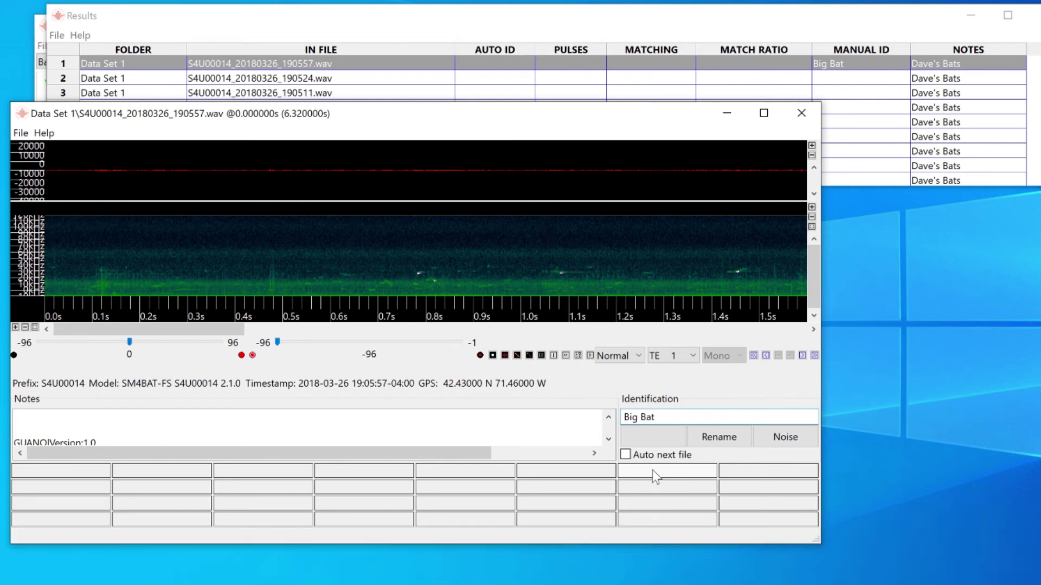
pyautogui.click(652, 470)
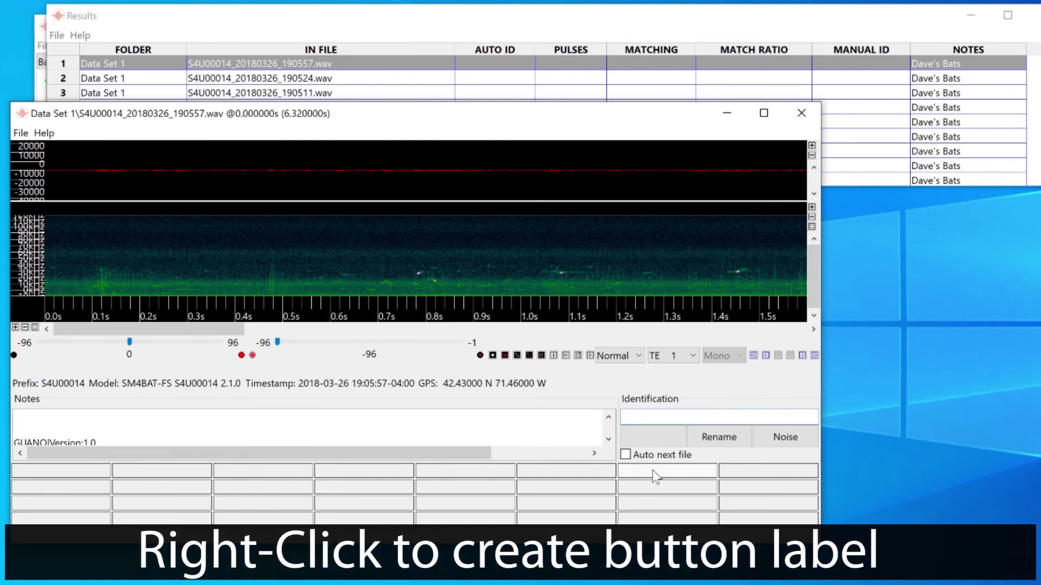
# Label the first-row identification button under Auto next file as "Big bat and small bat".
pyautogui.rightClick(652, 470)
pyautogui.write('Big ba')
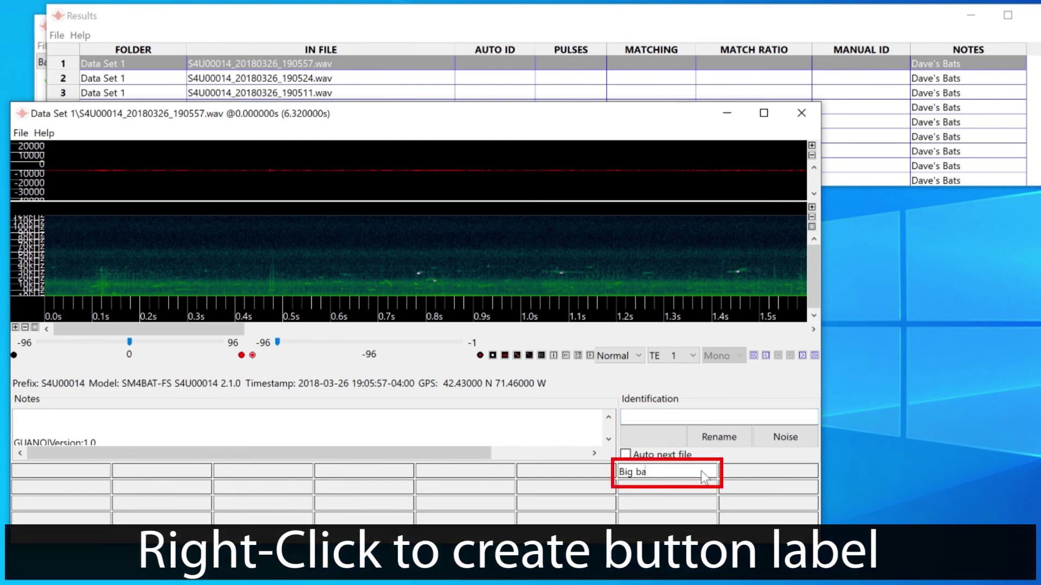
pyautogui.write('t and small bat')
pyautogui.press('Return')
# Enable Auto next file and identify recordings 1, 2, 3 and 6 as "Big bat and small bat", leaving 4 and 5 blank.
pyautogui.click(625, 455)
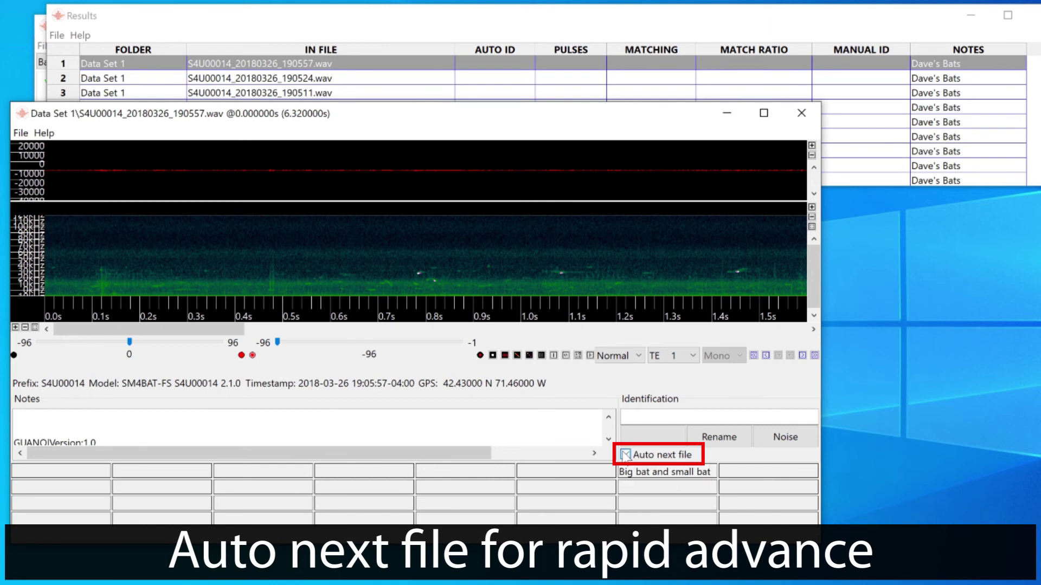
pyautogui.click(678, 472)
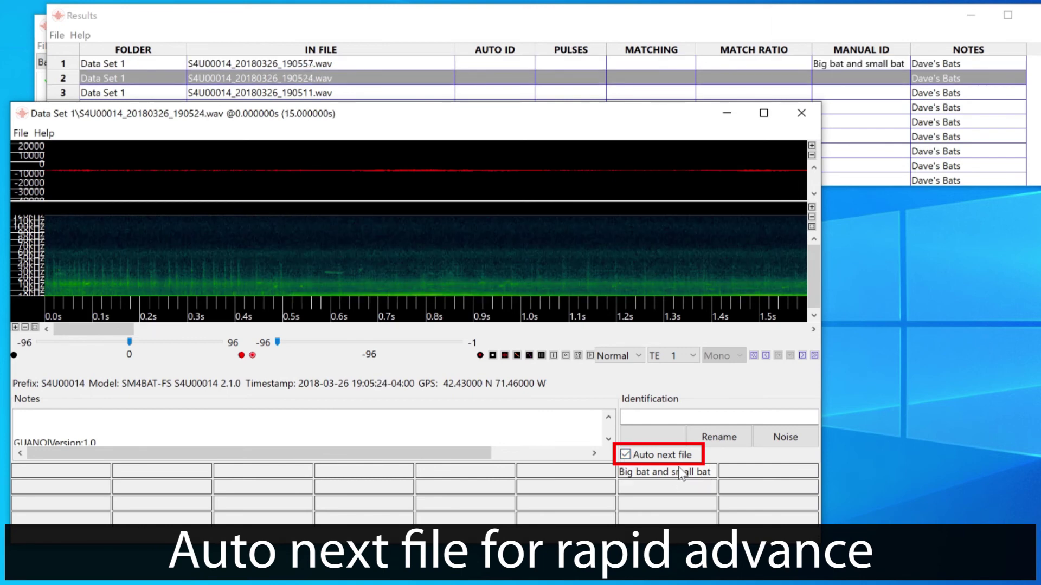
pyautogui.click(679, 471)
pyautogui.click(678, 471)
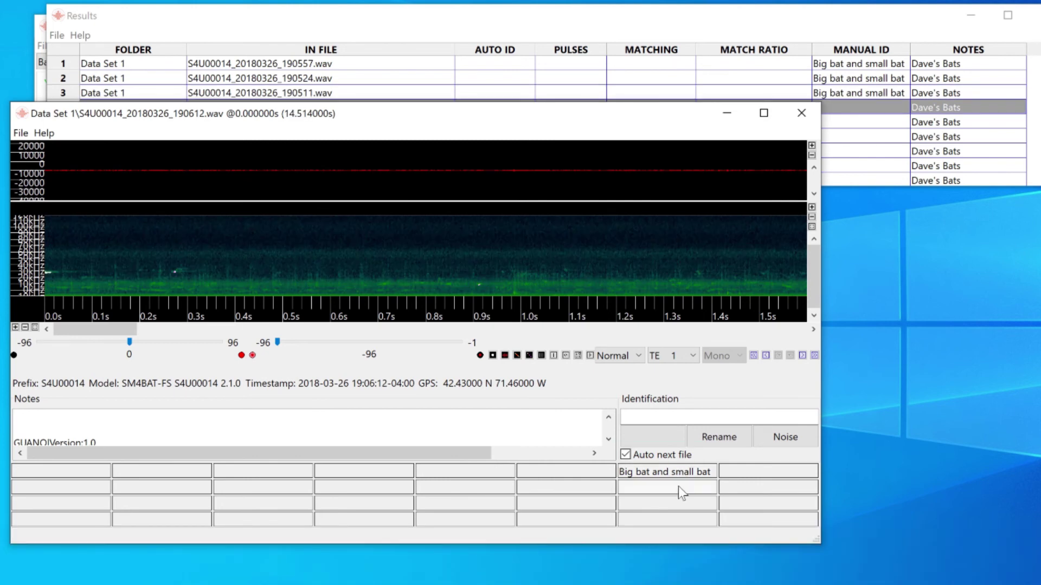
pyautogui.click(678, 487)
pyautogui.click(680, 490)
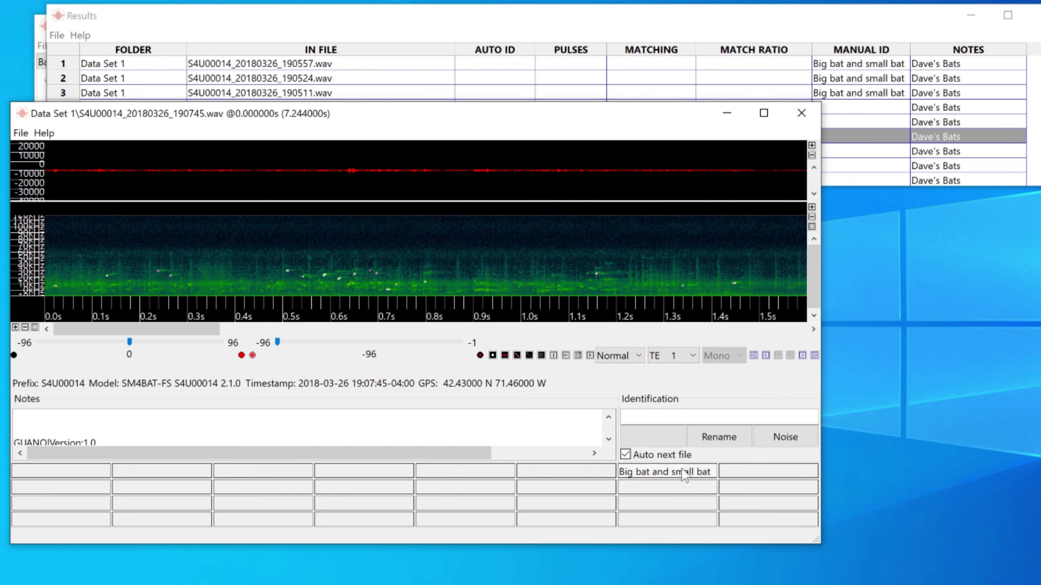
pyautogui.click(683, 473)
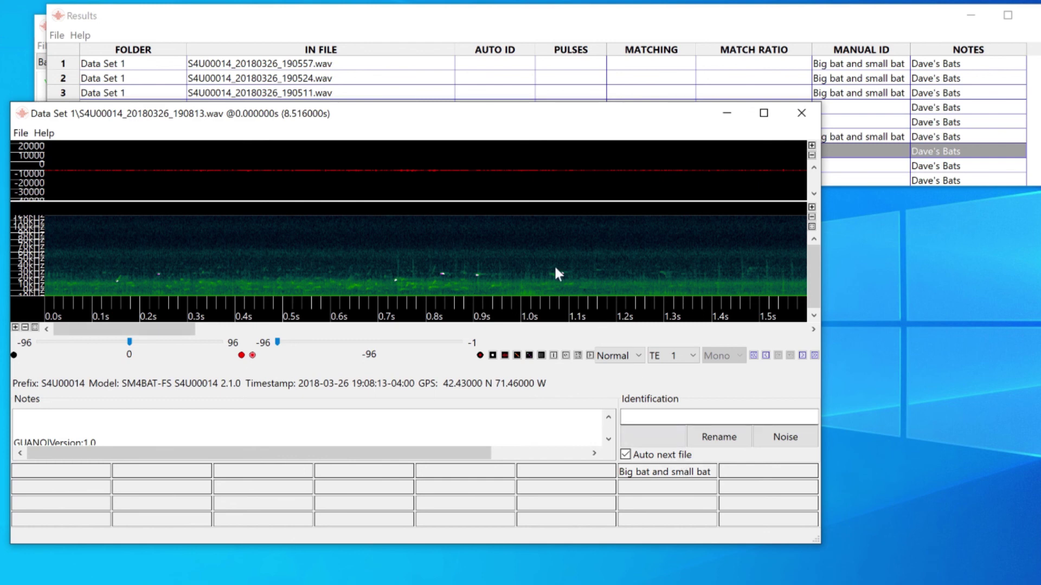
# Save the Results table with its manual IDs to the meta.csv file.
pyautogui.click(367, 29)
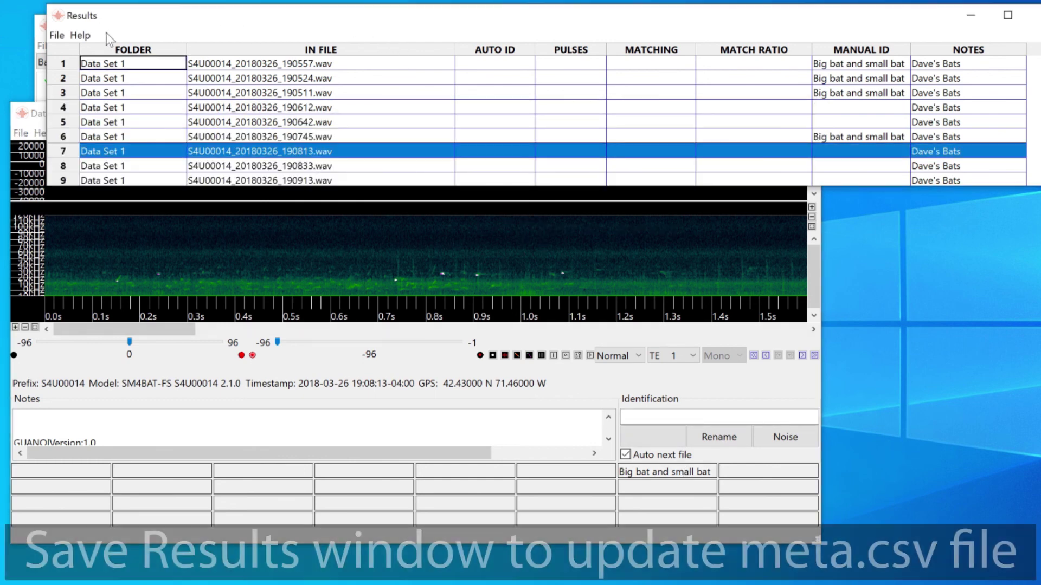
pyautogui.click(56, 35)
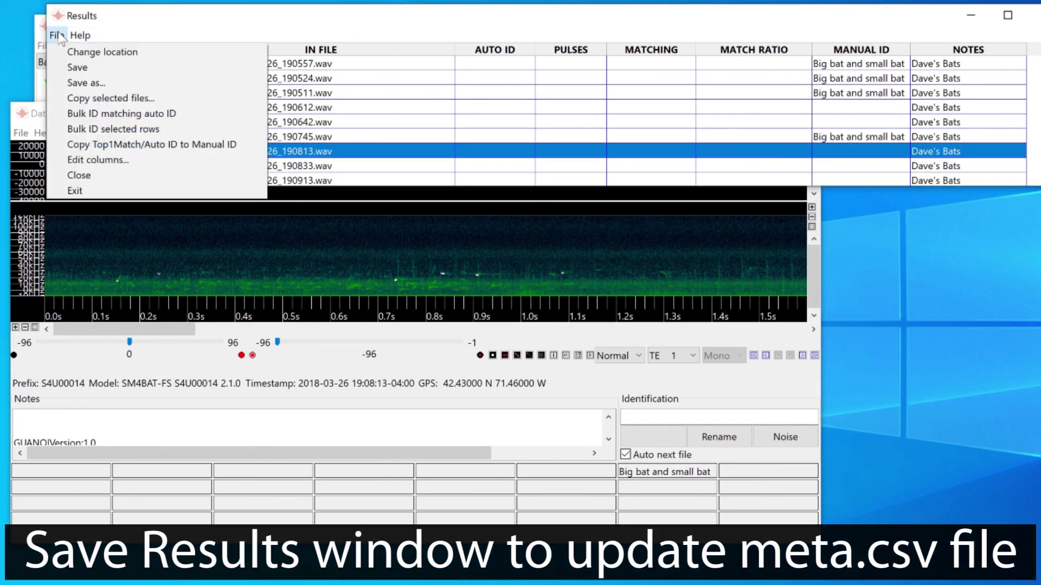
pyautogui.click(77, 67)
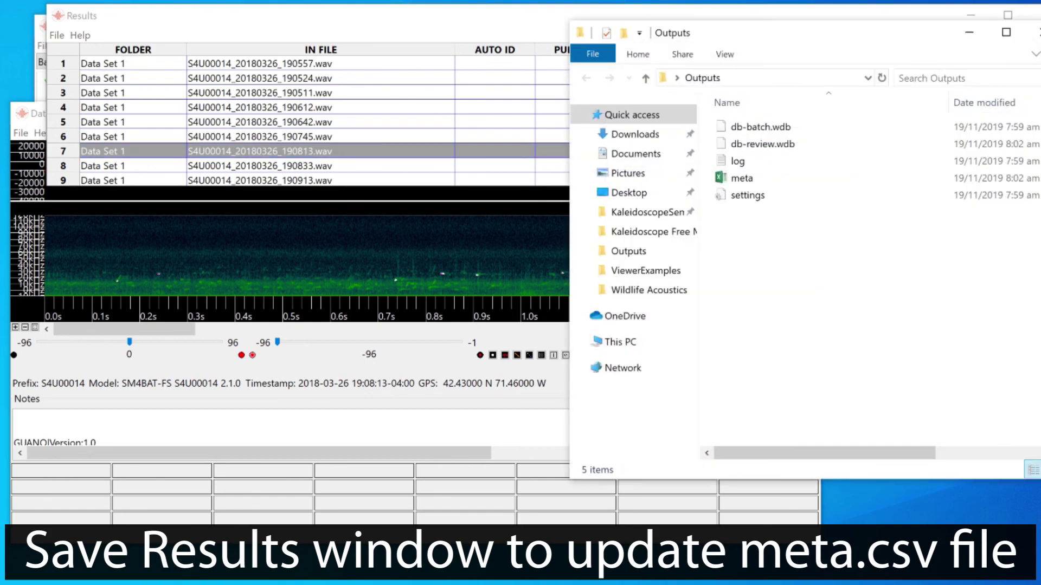
# Open the meta file from the Outputs folder in the spreadsheet app and review its columns through to the last ones.
pyautogui.doubleClick(747, 178)
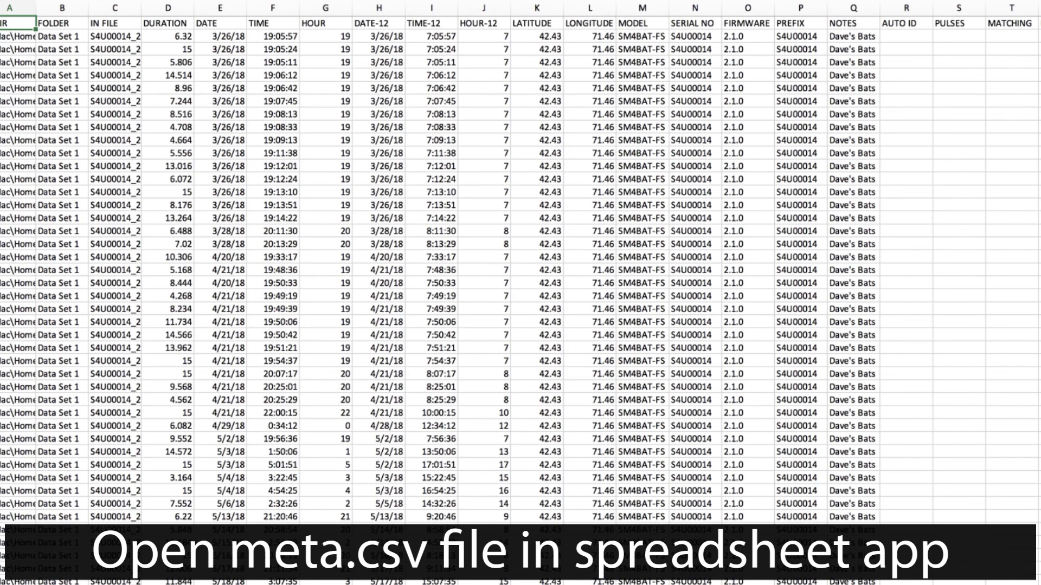
pyautogui.hscroll(5, 520, 293)
pyautogui.hscroll(3, 521, 293)
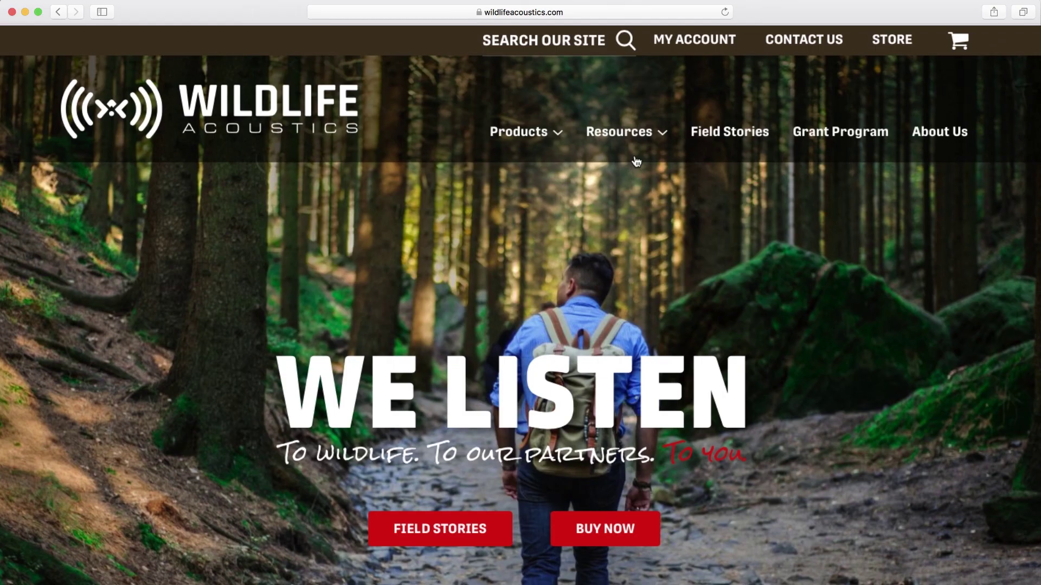
# Switch to the Wildlife Acoustics website in the browser and open its Video Tutorials page.
pyautogui.click(641, 137)
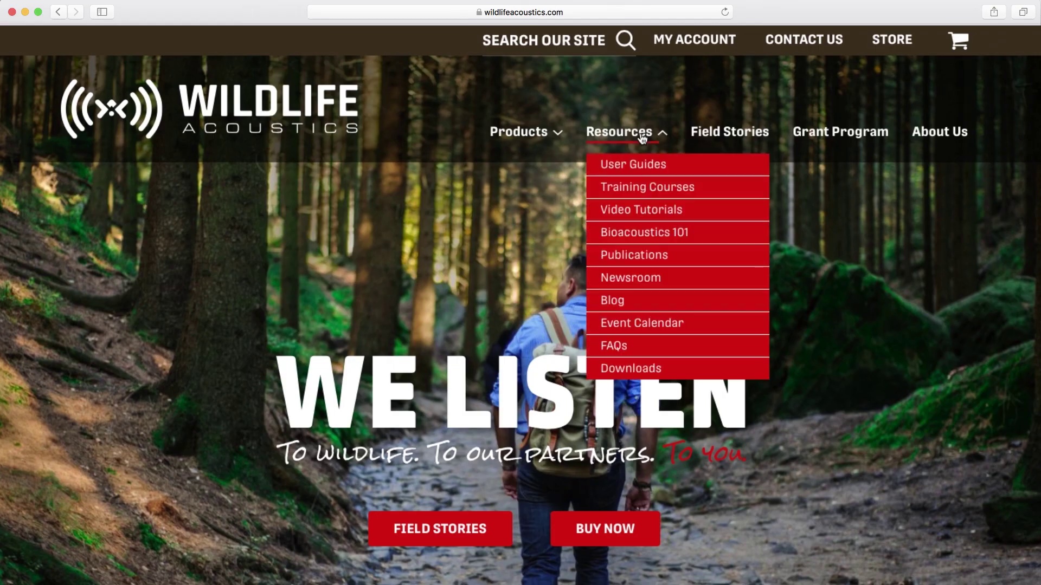
pyautogui.click(643, 217)
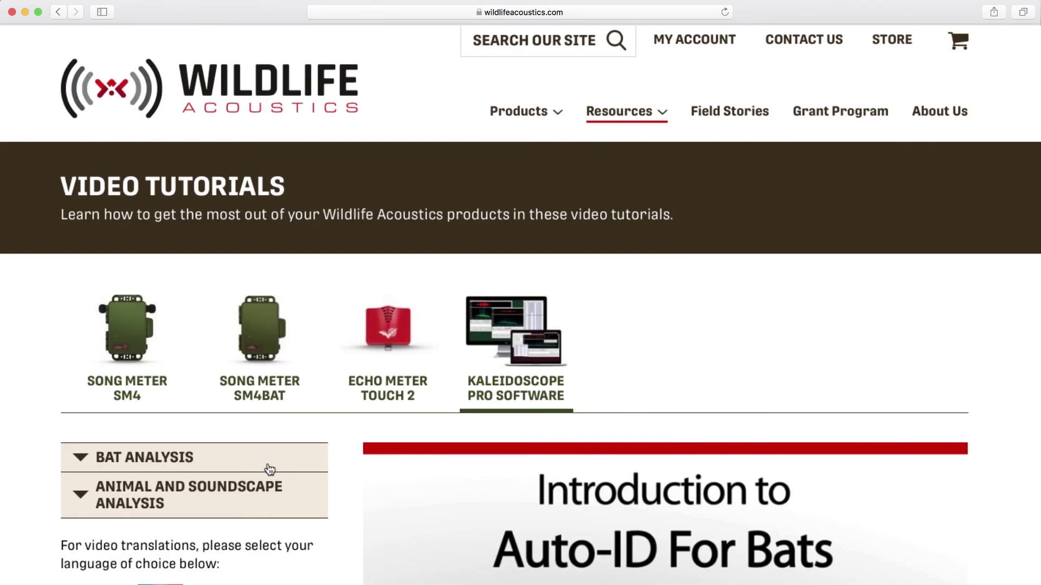